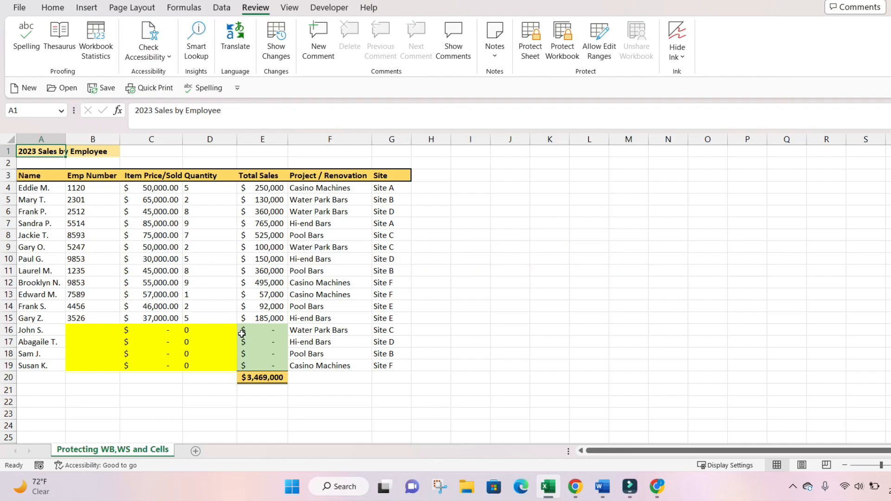
left_click(227, 268)
scroll(226, 271, "down", 2)
scroll(226, 278, "up", 2)
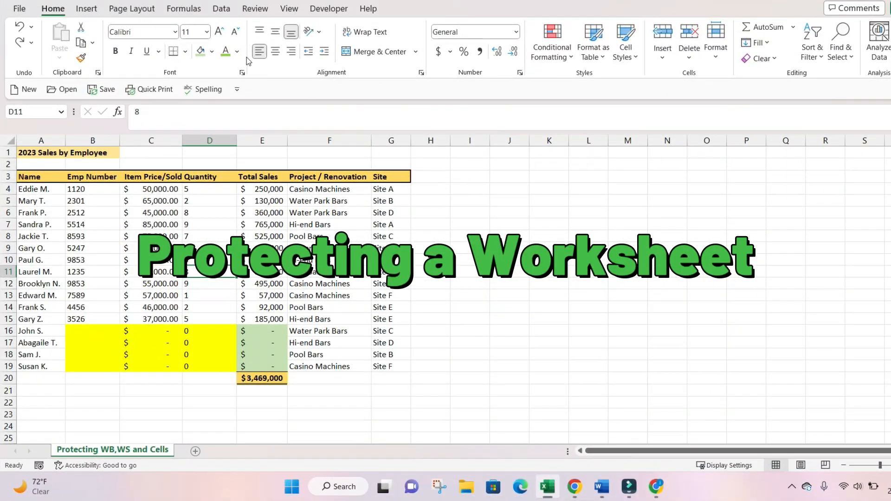
Protect the worksheet without a password, allowing only the selection of locked and unlocked cells
left_click(254, 9)
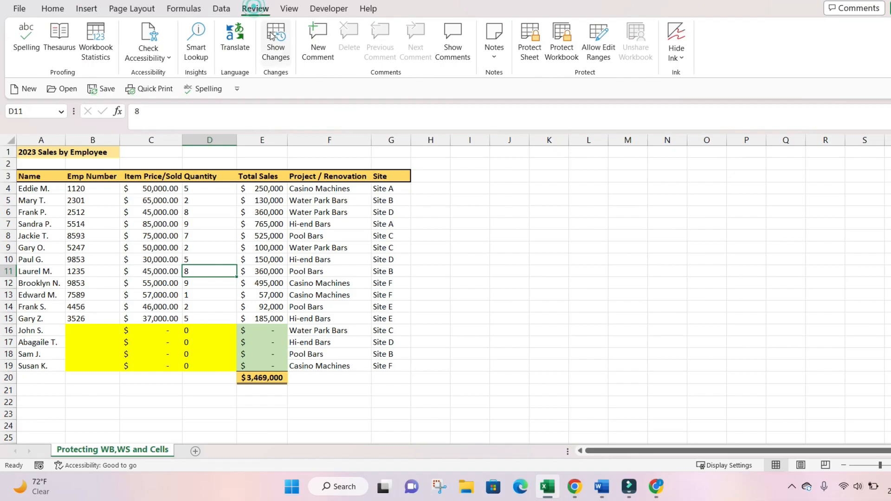
left_click(529, 51)
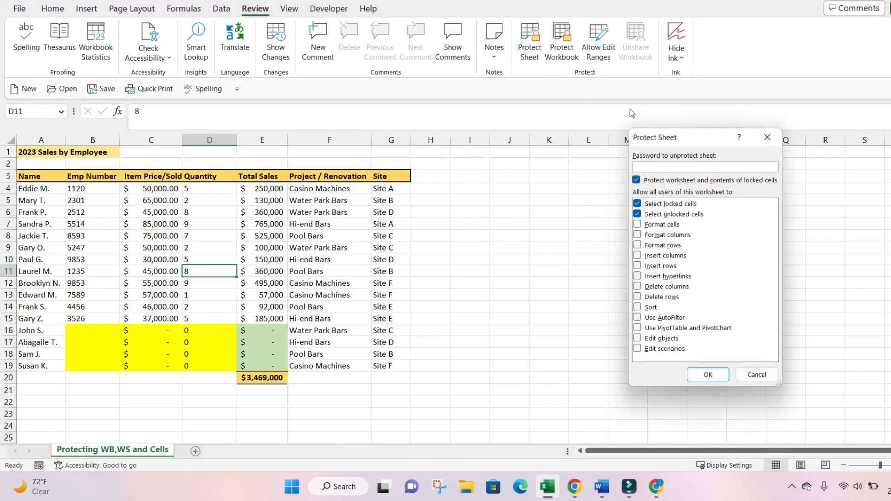
left_click_drag(670, 138, 497, 137)
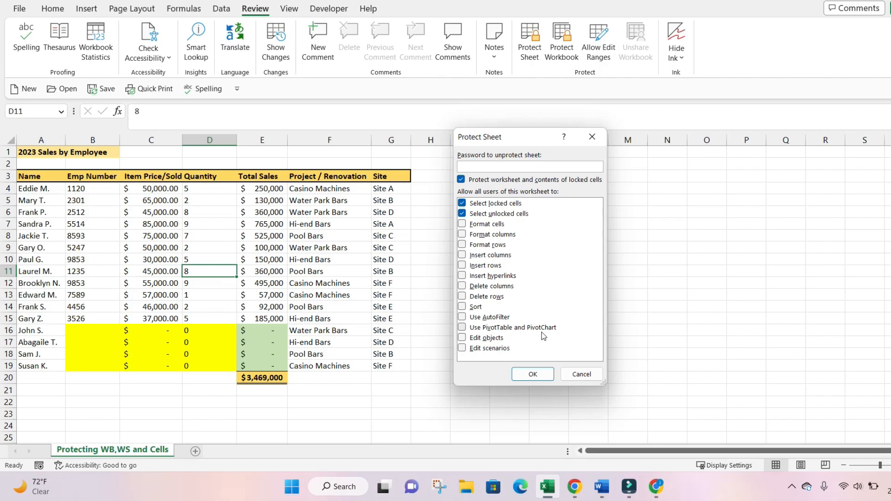
left_click(532, 374)
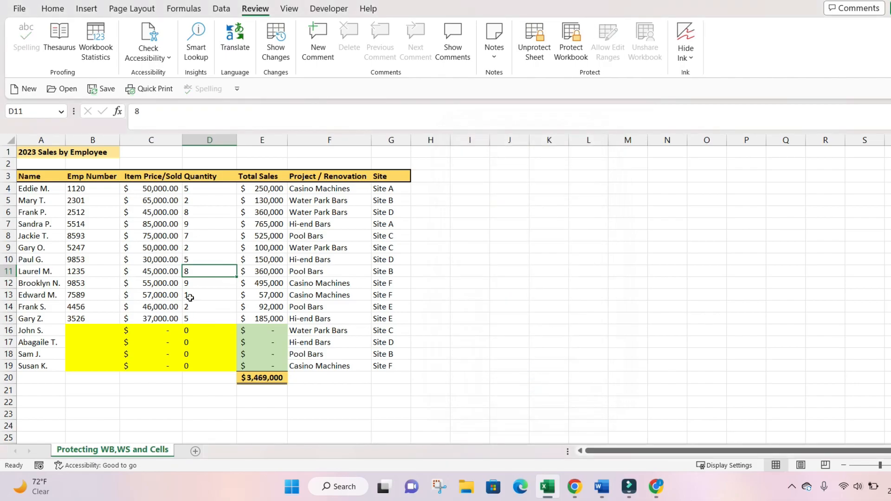
Try to edit the item price in C10 and the project entry in F11 on the protected sheet
left_click(174, 284)
left_click(147, 259)
double_click(158, 259)
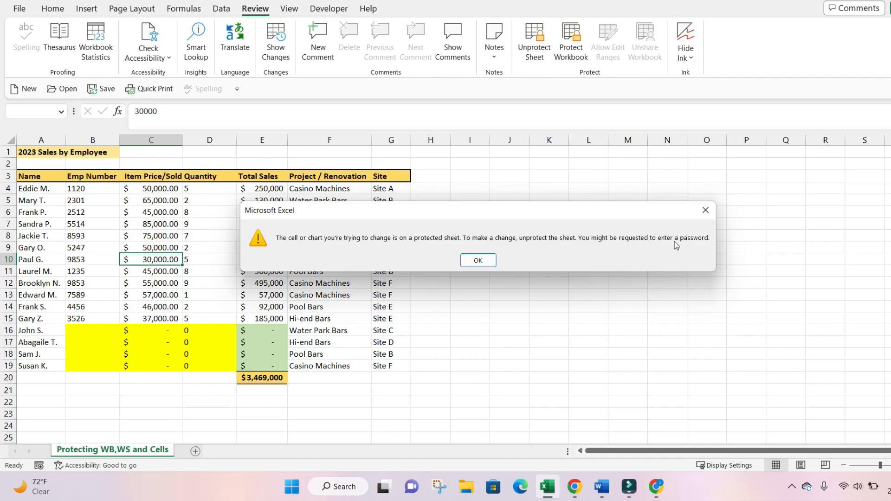
left_click(478, 260)
left_click(315, 272)
double_click(315, 272)
left_click(485, 265)
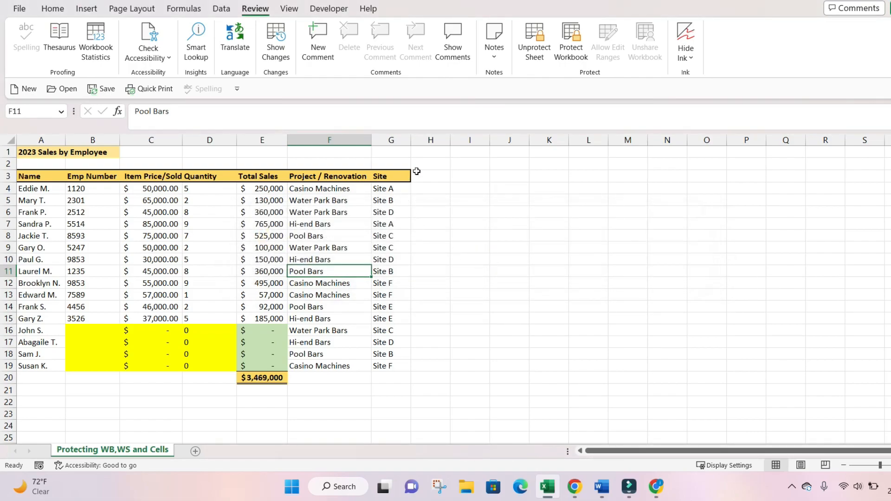
Unprotect the sheet and clear the Project / Renovation entries in F7 and F9
left_click(534, 44)
left_click(323, 220)
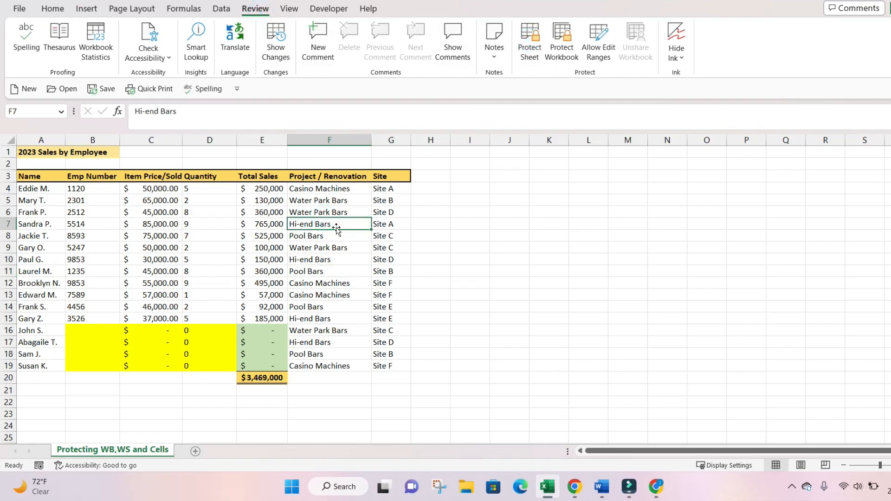
key("BackSpace")
left_click(329, 243)
key("Delete")
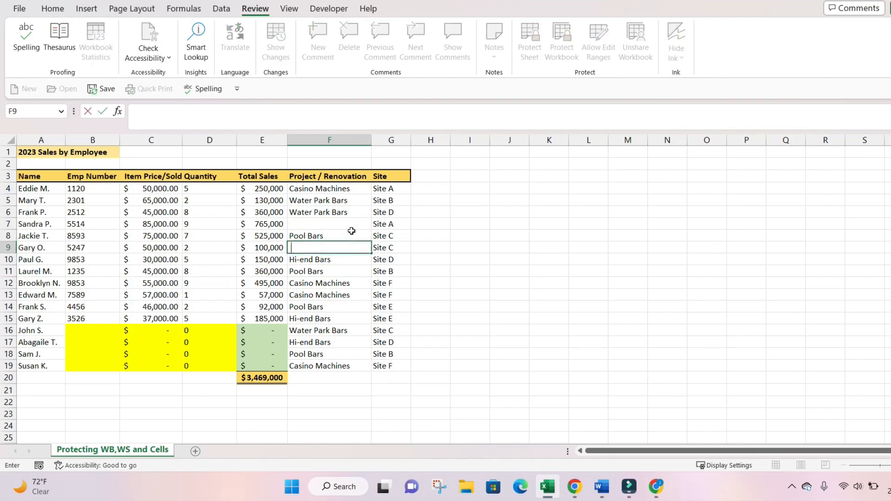
left_click(351, 226)
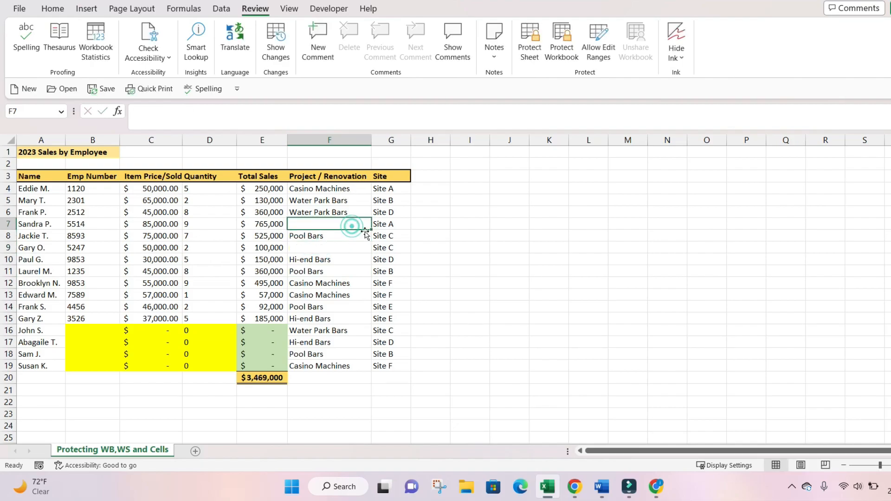
Undo the clearing of the Project / Renovation entries in F7 and F9
left_click(53, 8)
left_click(21, 27)
left_click(21, 26)
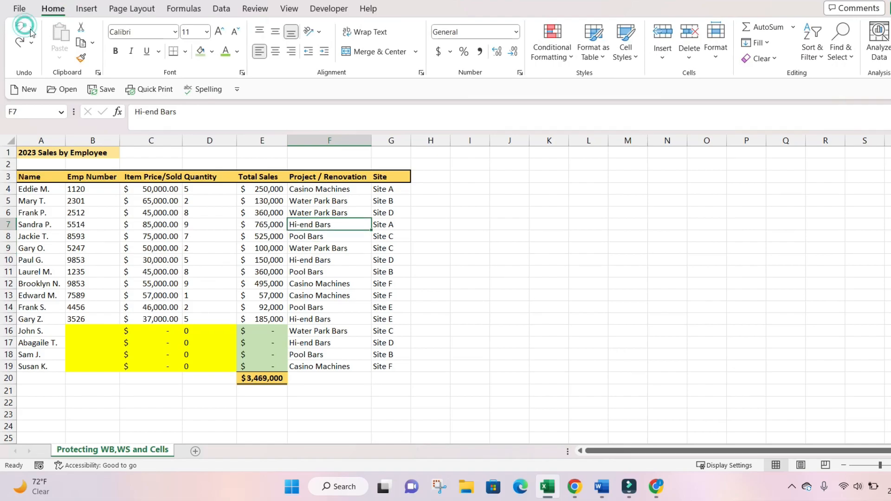
left_click(373, 248)
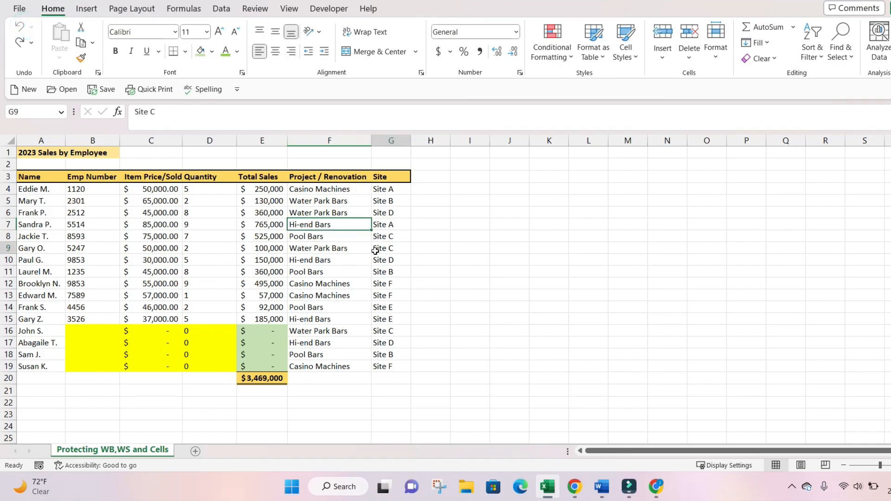
left_click(301, 232)
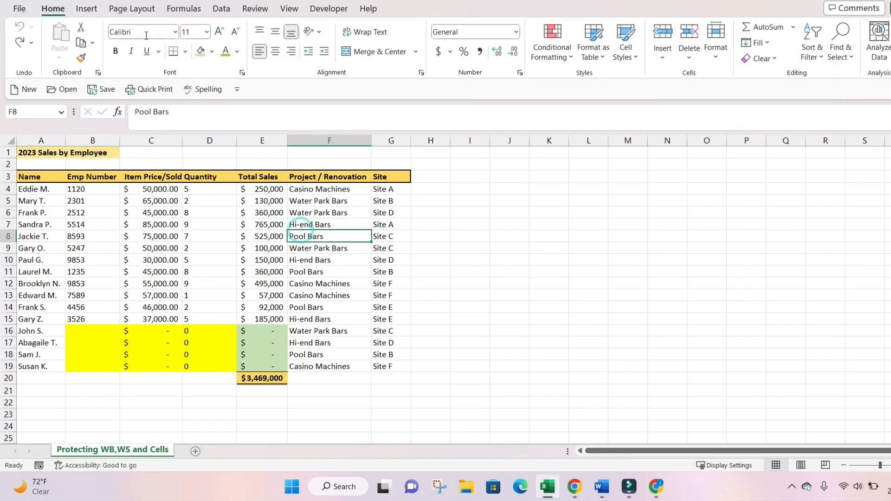
Protect the worksheet with a password, entering and re-entering the sheet password and keeping the default permissions
left_click(254, 8)
left_click(530, 47)
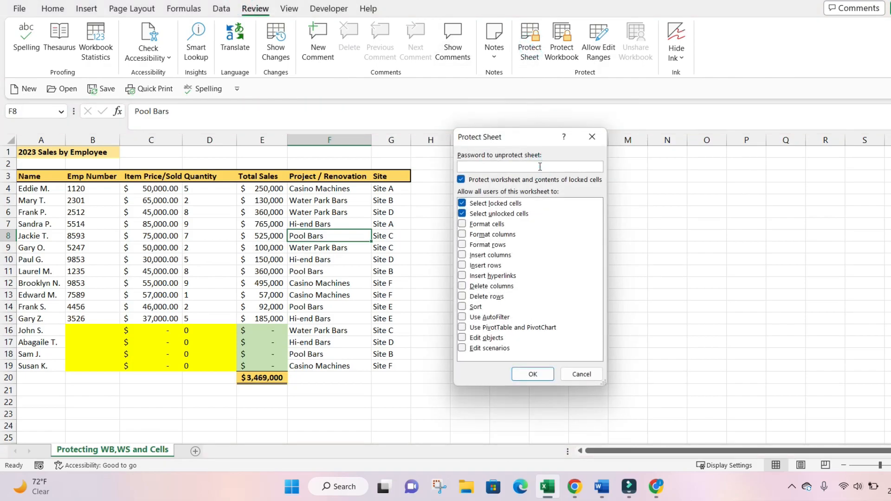
key("Return")
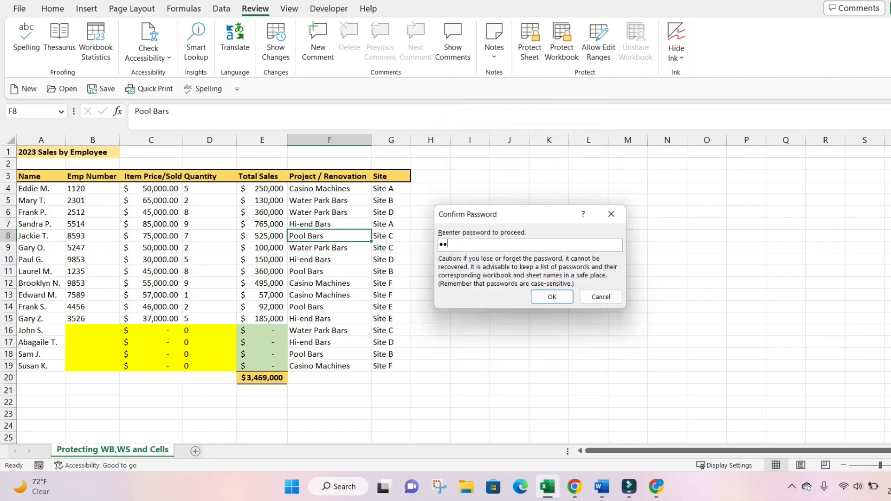
key("Return")
Try to edit the project entry in F9 on the password-protected sheet
left_click(307, 249)
double_click(316, 254)
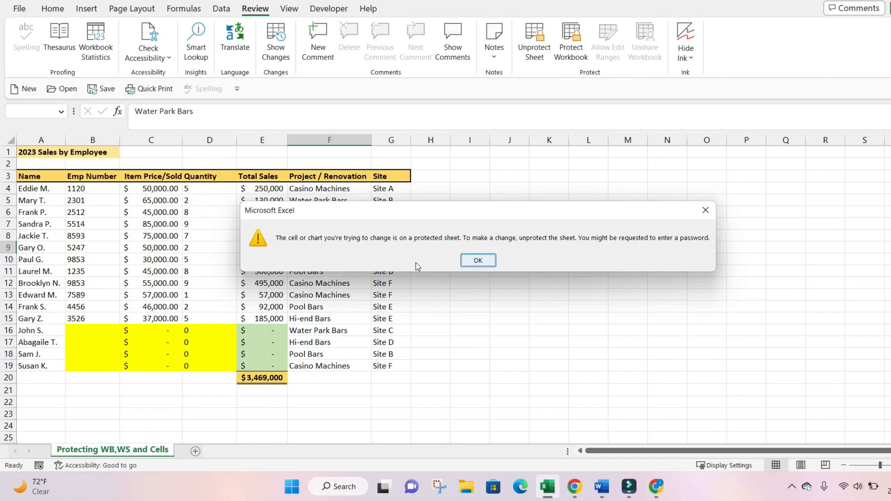
left_click(484, 261)
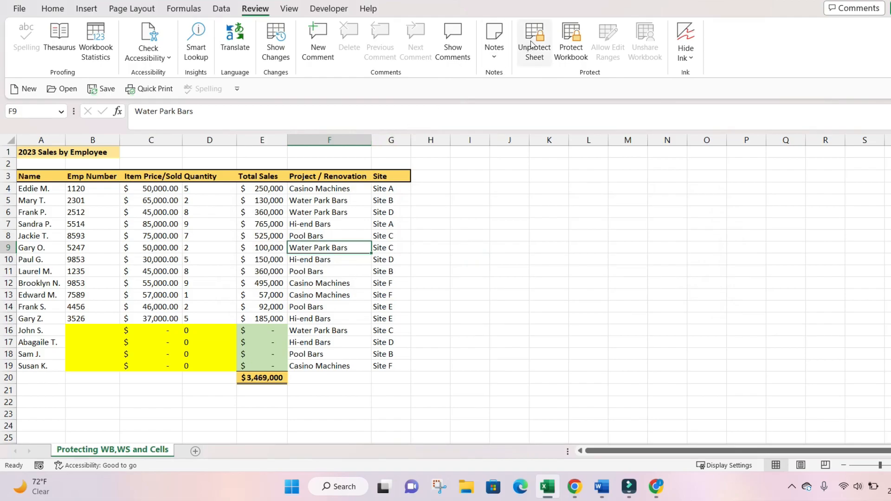
Unprotect the sheet by entering the sheet password, and clear the project entry in F11
left_click(533, 45)
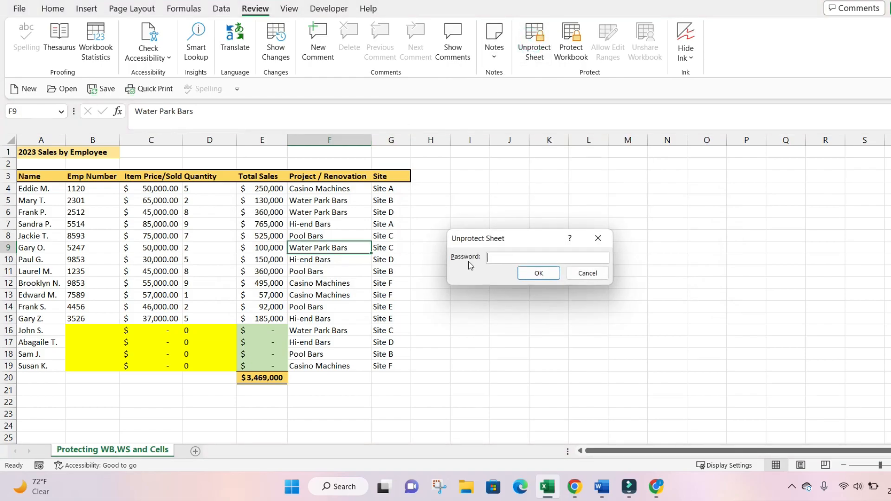
left_click(538, 273)
left_click(336, 269)
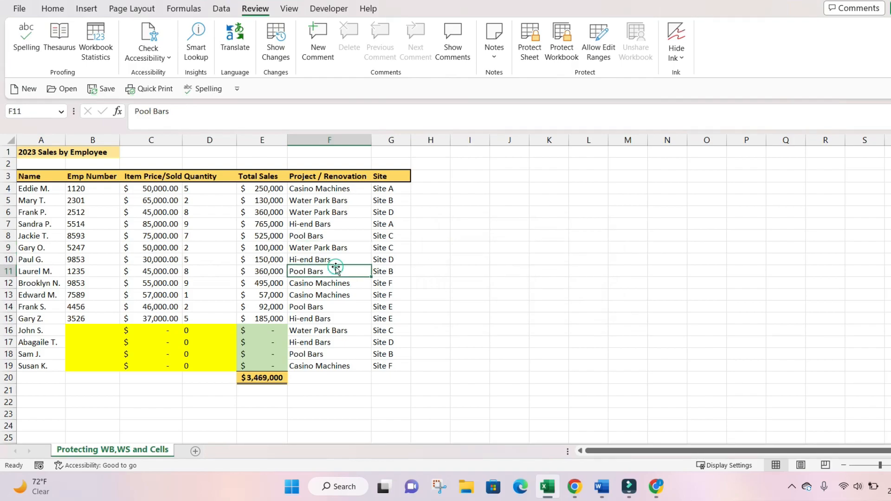
key("Delete")
left_click(293, 250)
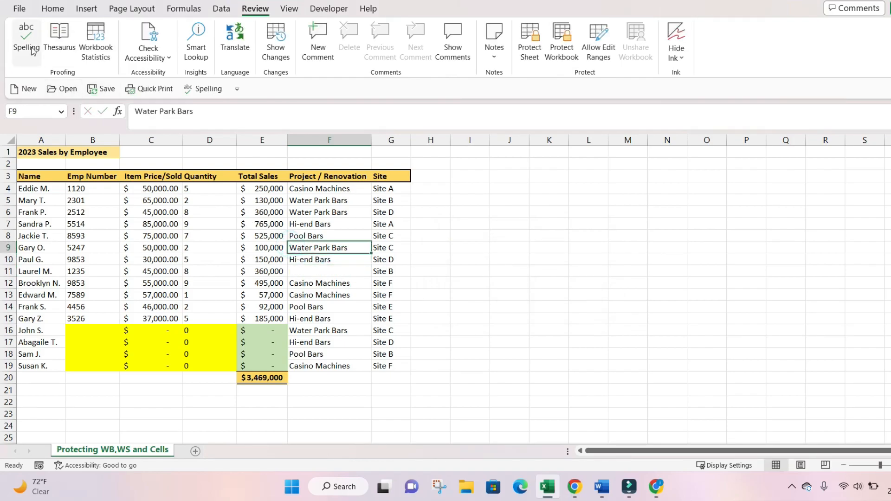
Undo the deletion of the project entry in F11
left_click(53, 9)
left_click(21, 27)
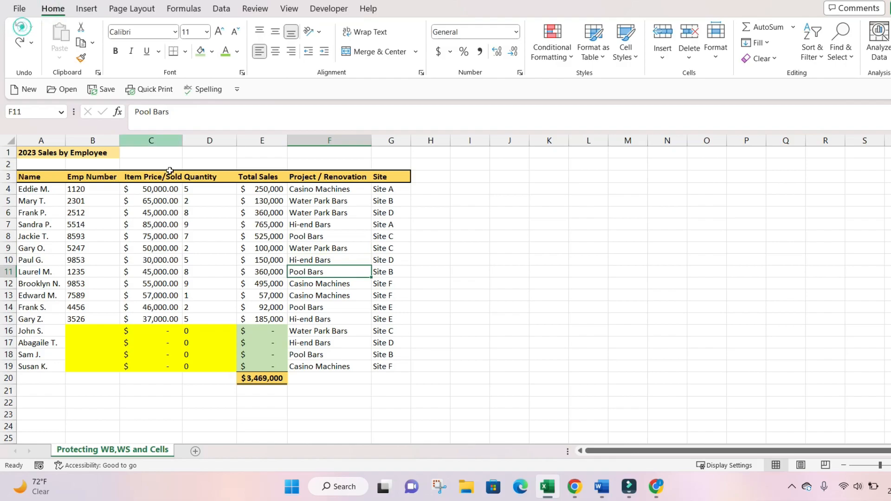
left_click(342, 212)
left_click(343, 258)
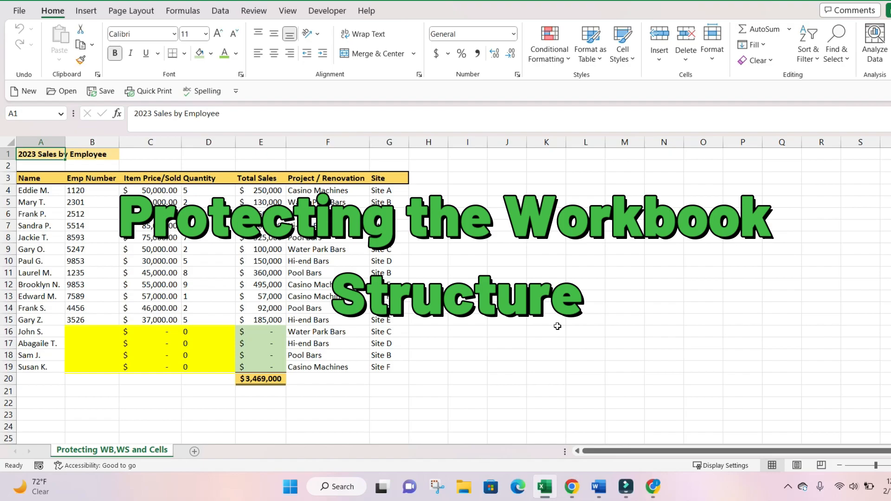
right_click(121, 449)
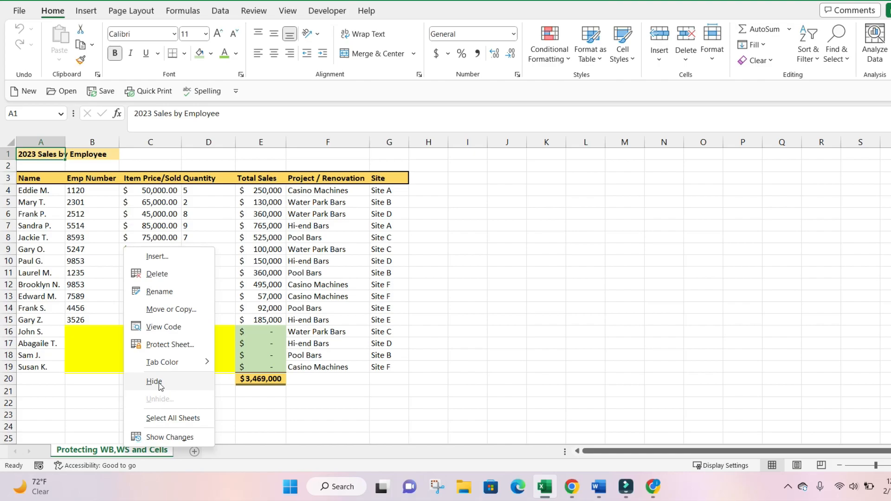
left_click(179, 257)
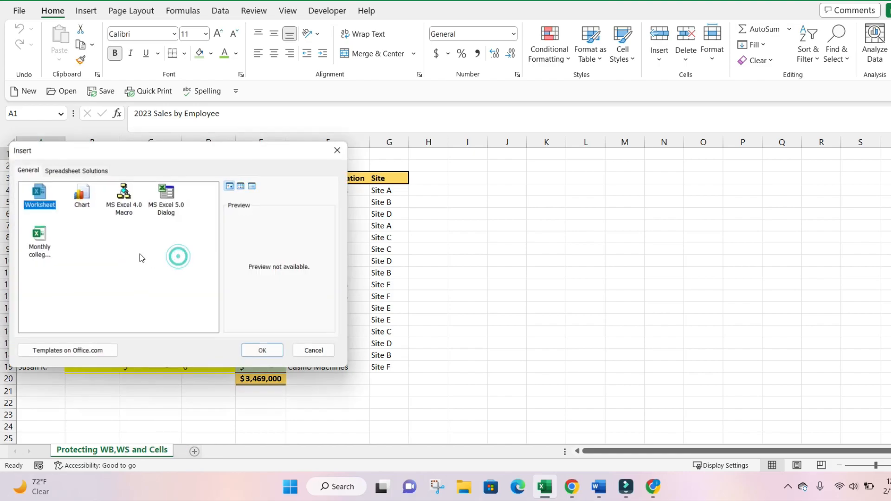
left_click(308, 351)
Insert a new blank worksheet before the Protecting WB,WS and Cells sheet
right_click(147, 450)
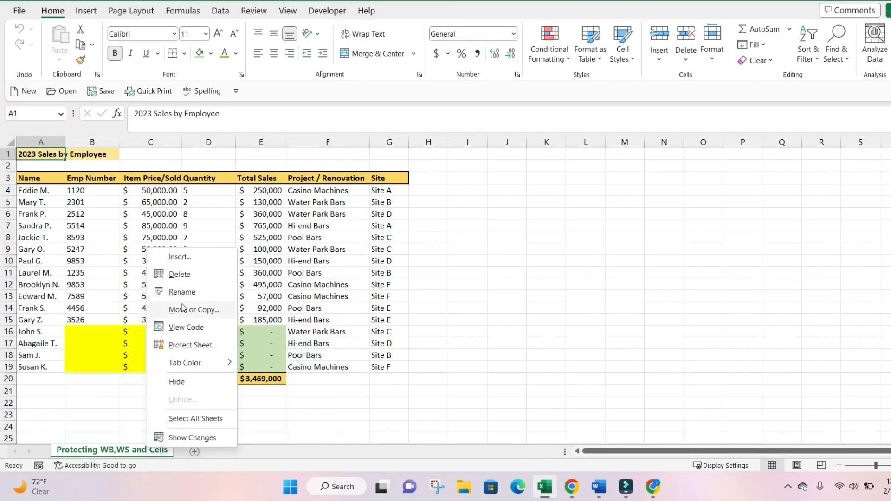
left_click(183, 259)
left_click(269, 353)
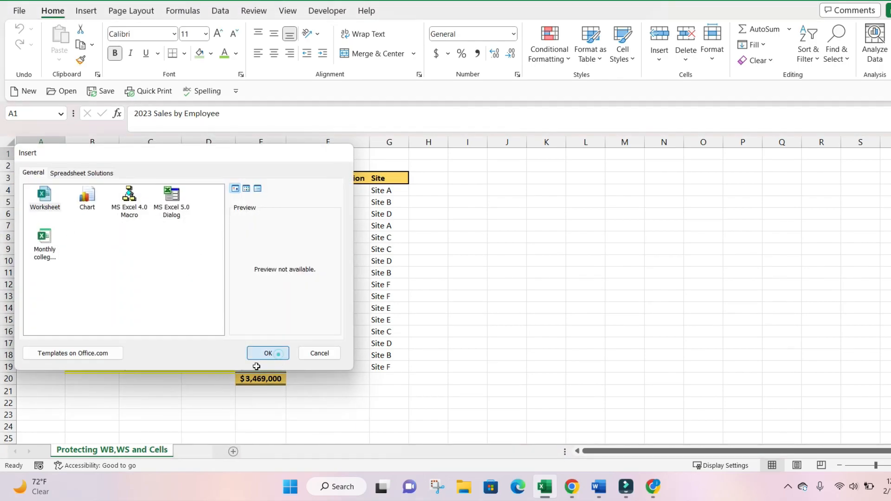
Rename the newly inserted sheet as Tab 1
right_click(83, 454)
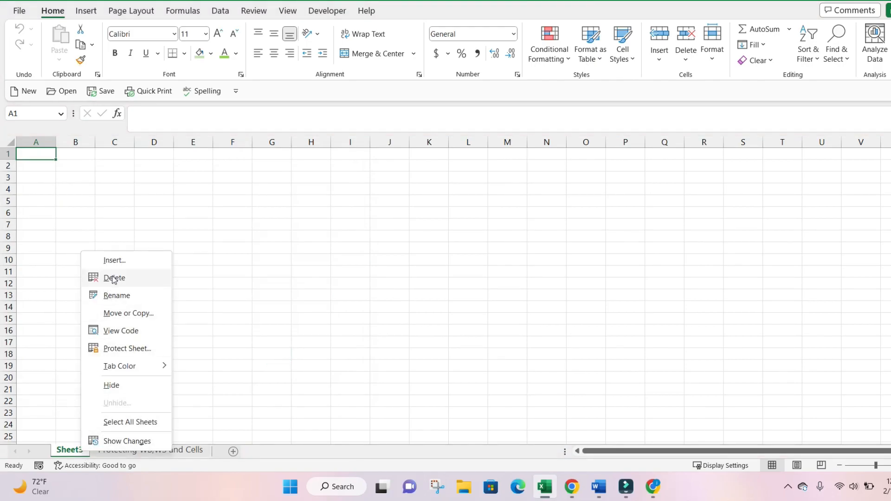
left_click(113, 296)
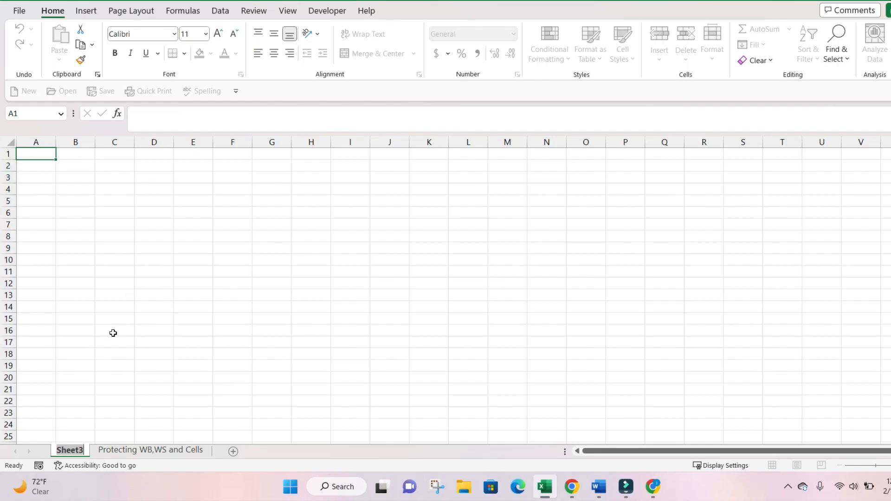
type("Tab 1")
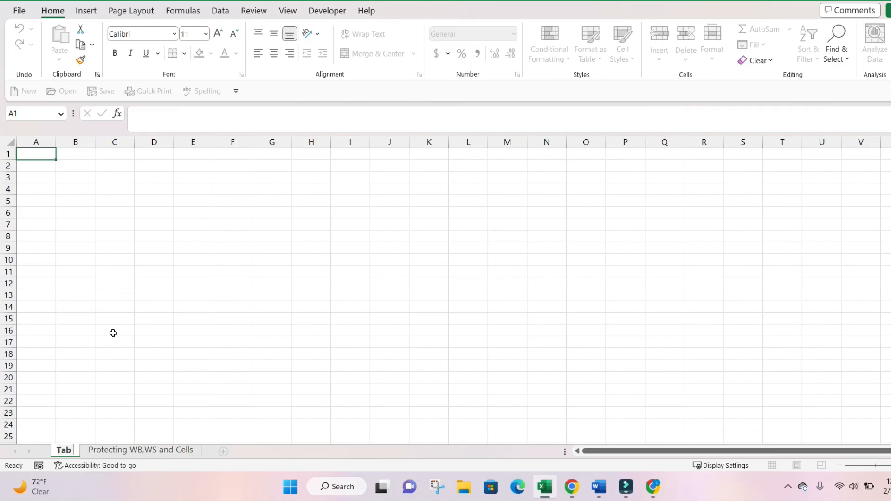
left_click(154, 319)
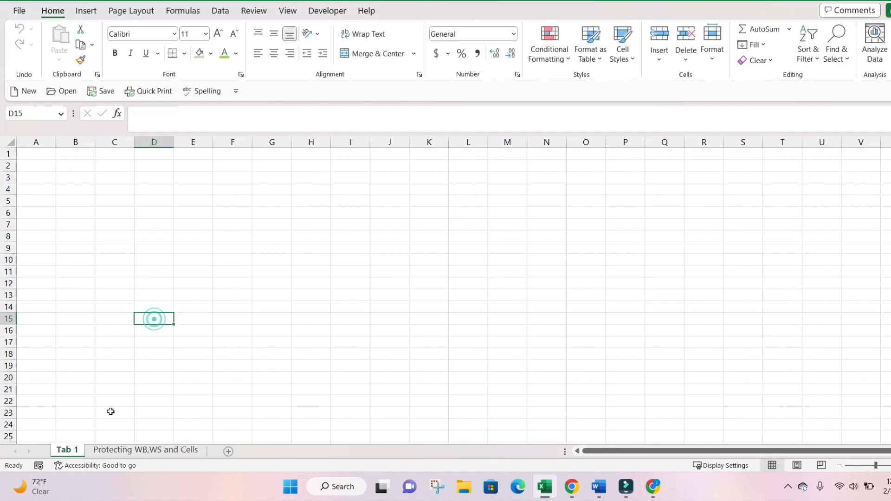
Delete the Tab 1 worksheet from the workbook
right_click(74, 448)
left_click(117, 274)
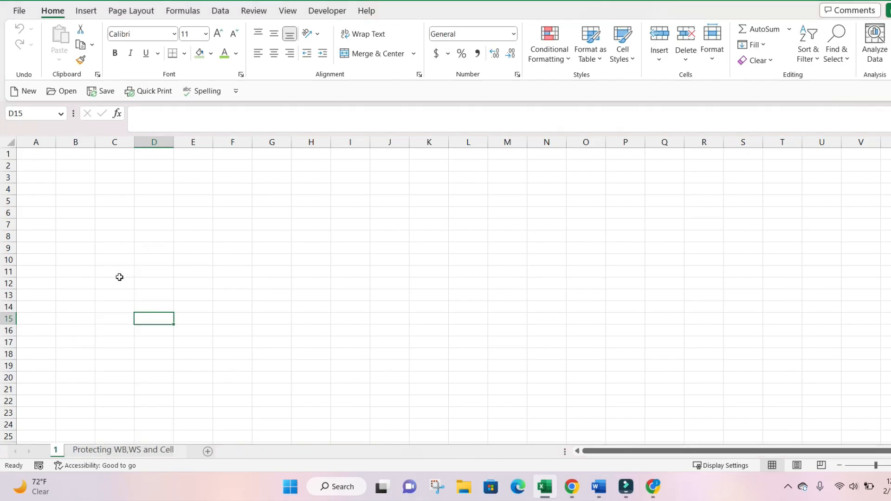
left_click(152, 363)
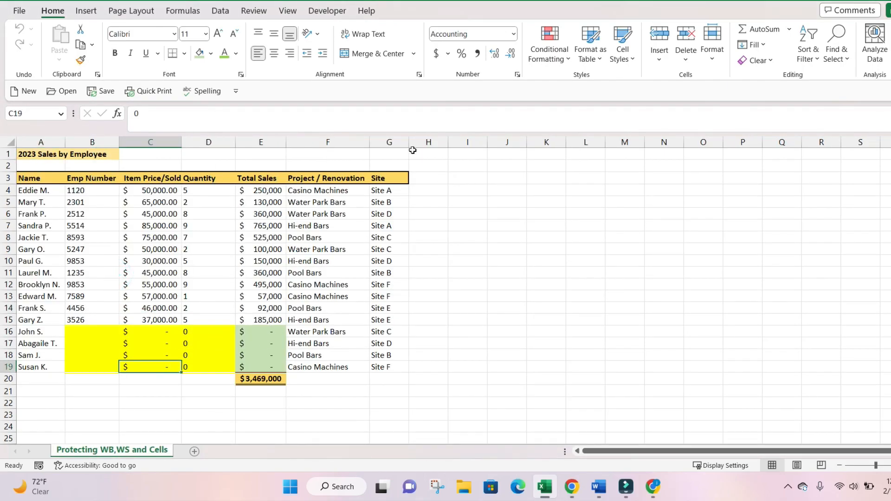
Protect the workbook structure without a password, and check which commands the sheet tab still offers
left_click(254, 12)
left_click(558, 51)
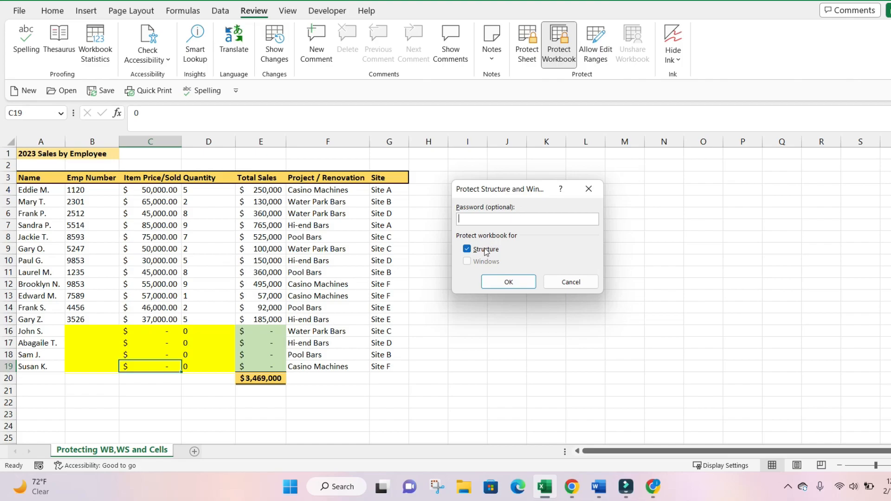
left_click(508, 282)
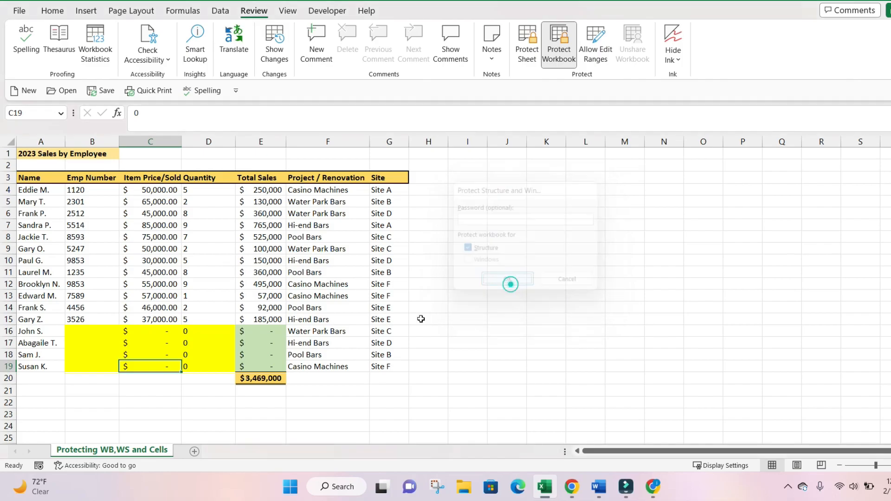
right_click(138, 452)
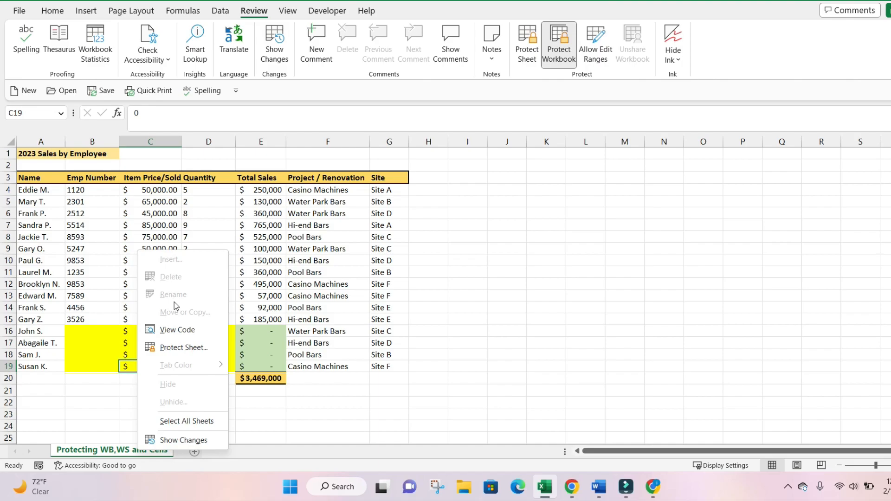
Remove the workbook structure protection, and check which commands the sheet tab offers
left_click(282, 294)
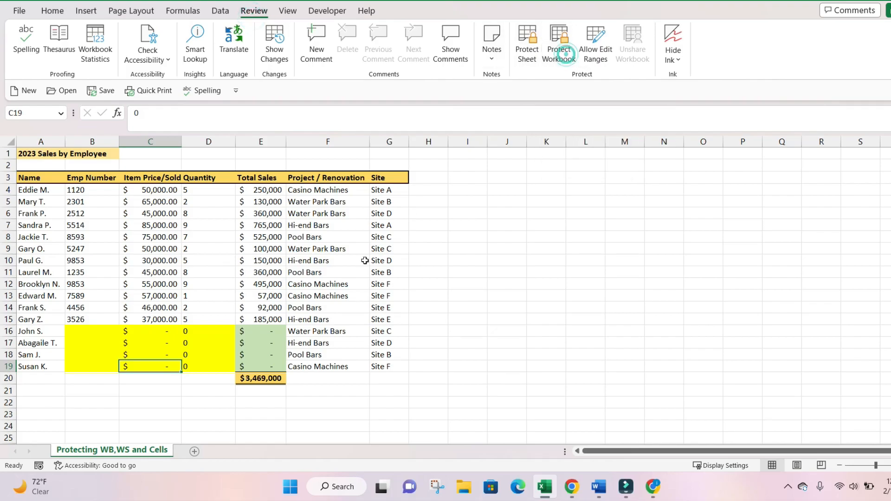
right_click(157, 448)
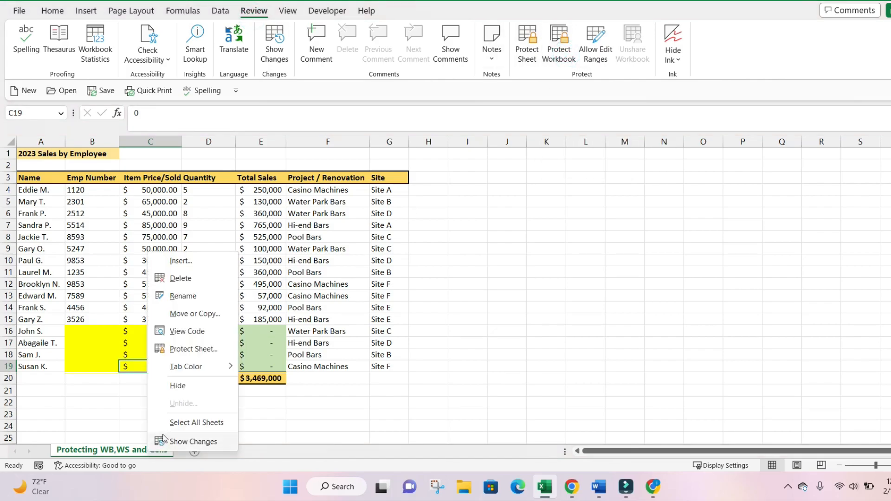
key("Escape")
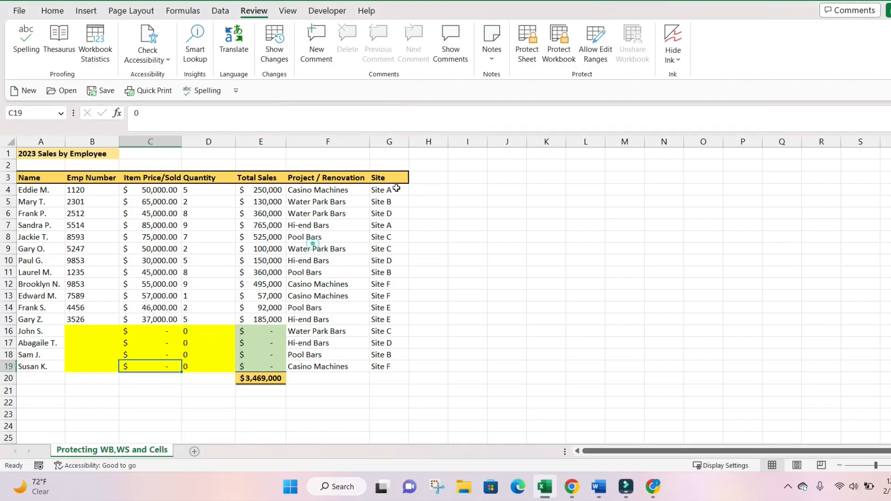
Protect the workbook structure with a password, confirm the password, and check which commands the sheet tab still offers
left_click(548, 54)
left_click(541, 222)
type("p")
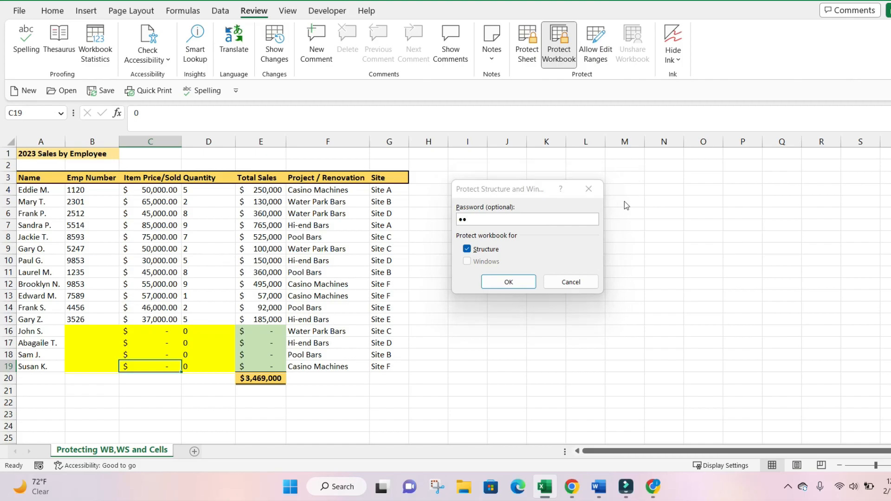
key("Return")
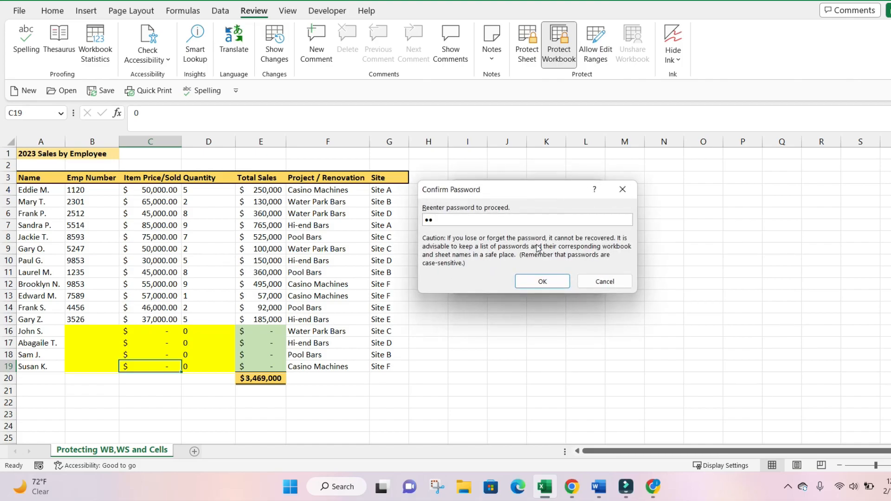
left_click(542, 281)
left_click(267, 332)
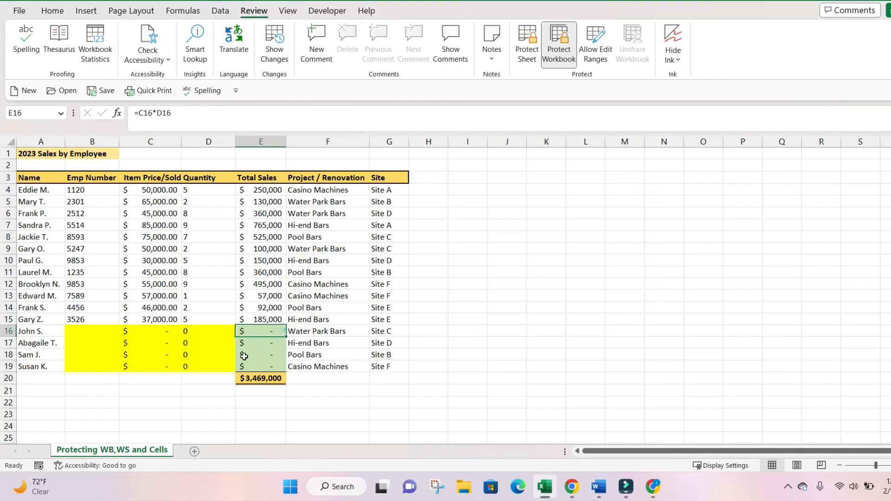
right_click(148, 450)
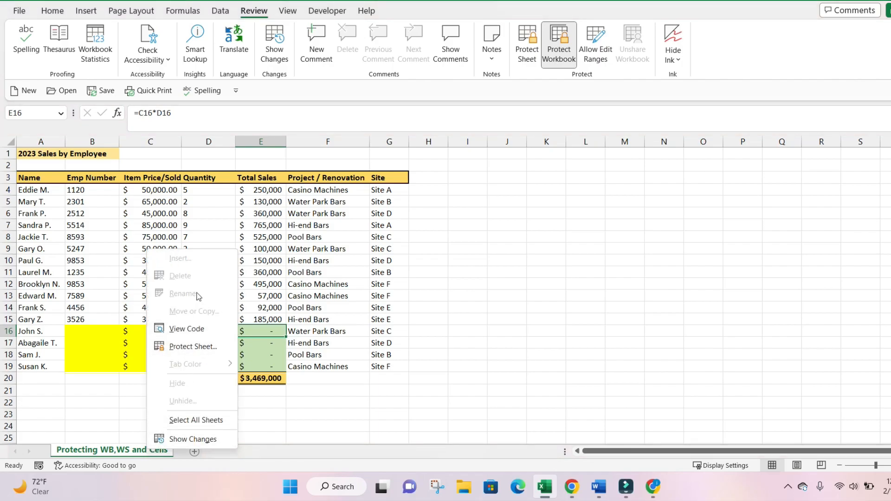
left_click(291, 252)
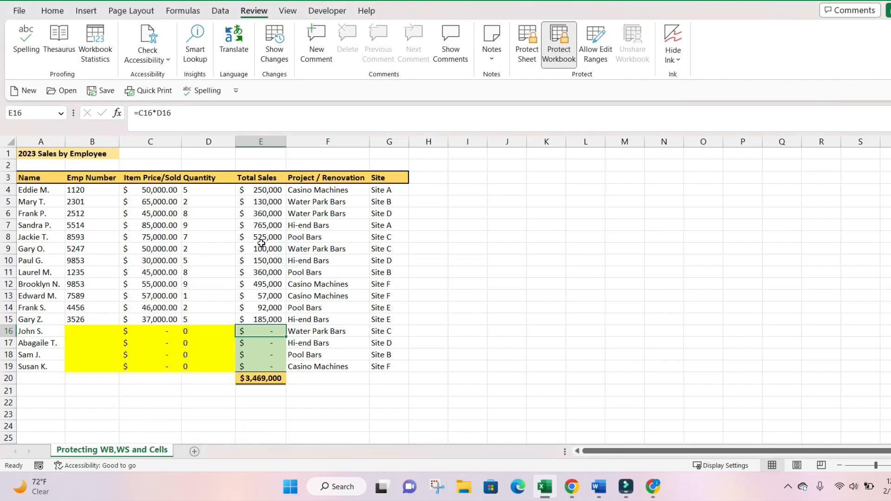
Unprotect the workbook structure by entering the workbook password
left_click(292, 212)
left_click(559, 46)
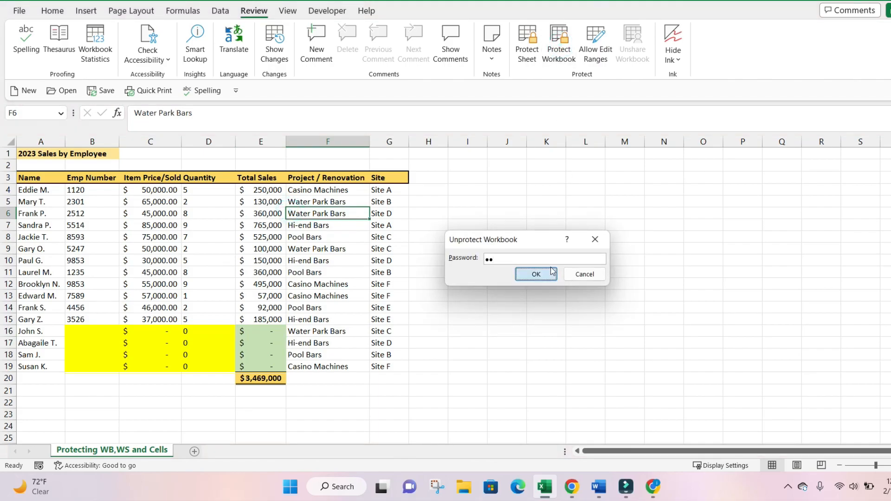
left_click(552, 272)
left_click(394, 272)
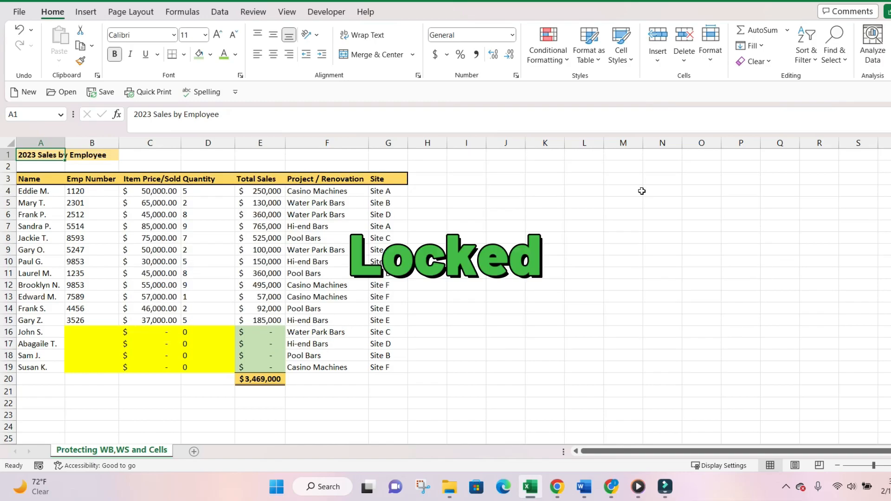
Enter the test text keeep in cell I10, and clear it again
left_click(466, 259)
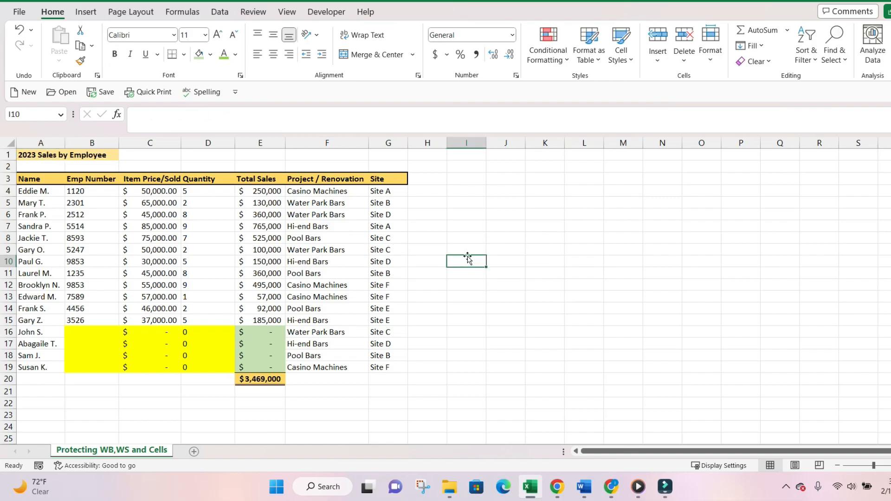
type("keeep")
key("Return")
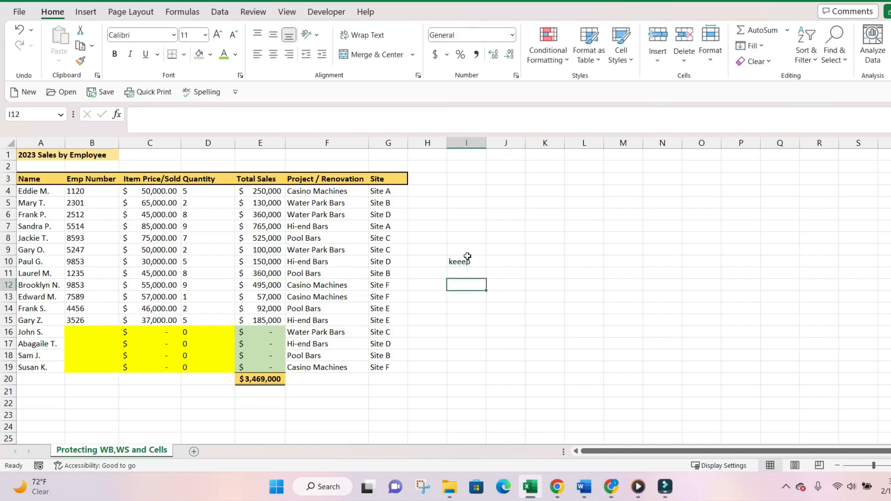
double_click(467, 256)
key("Return")
key("Right")
key("Left")
key("BackSpace")
key("Return")
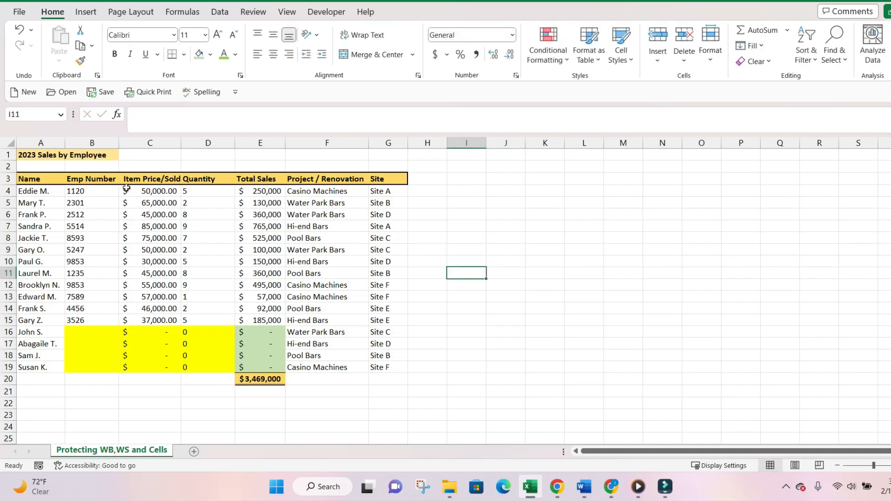
Apply the Locked and Hidden protection attributes to all cells of the worksheet
left_click(10, 143)
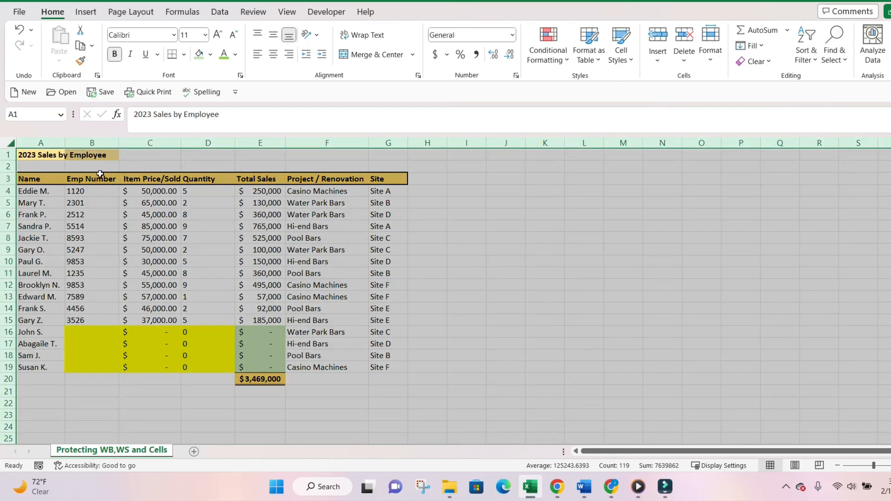
key("ctrl+1")
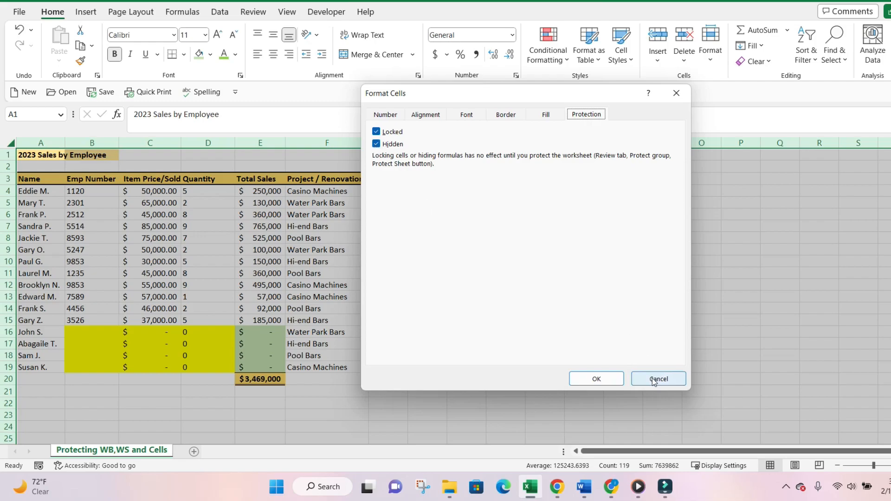
left_click(596, 378)
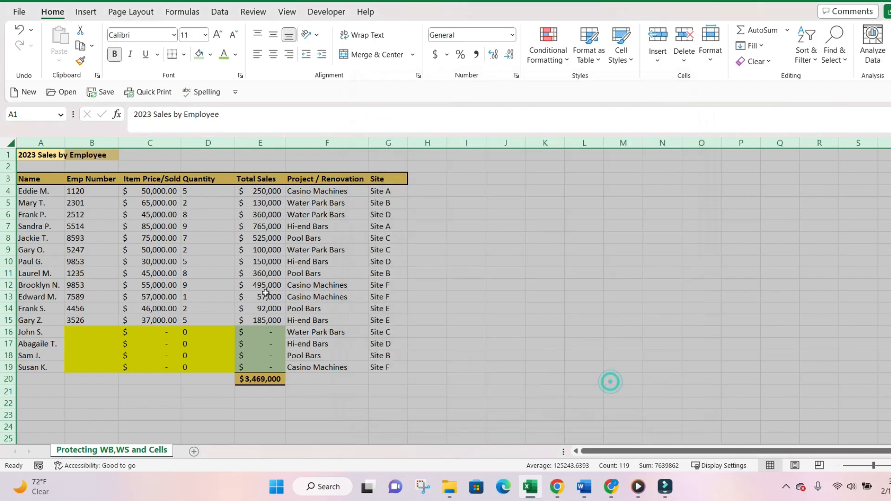
Turn off Locked and keep Hidden on in the protection settings of the Total Sales cells E4:E19
left_click(259, 296)
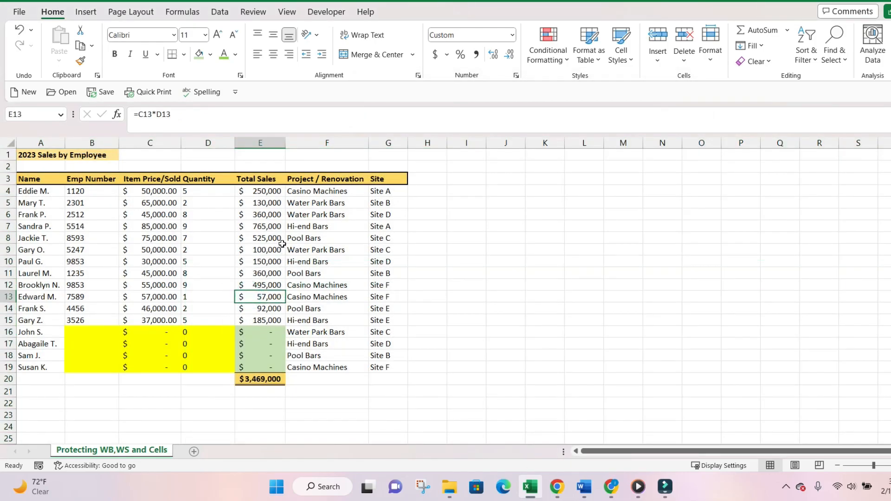
left_click_drag(263, 191, 264, 367)
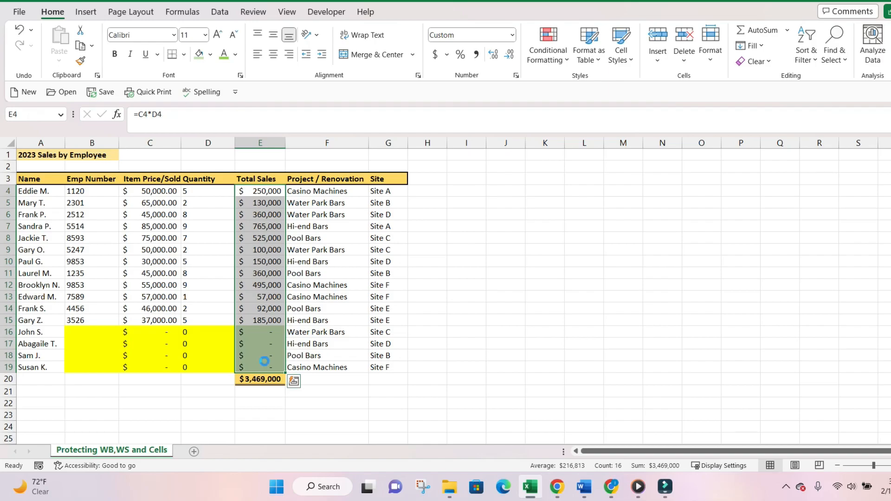
key("ctrl+1")
left_click(386, 132)
left_click(377, 144)
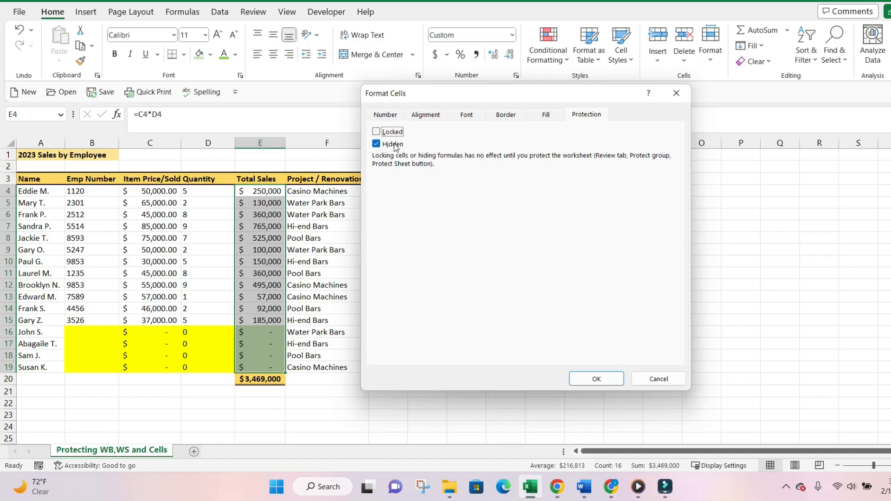
left_click(599, 380)
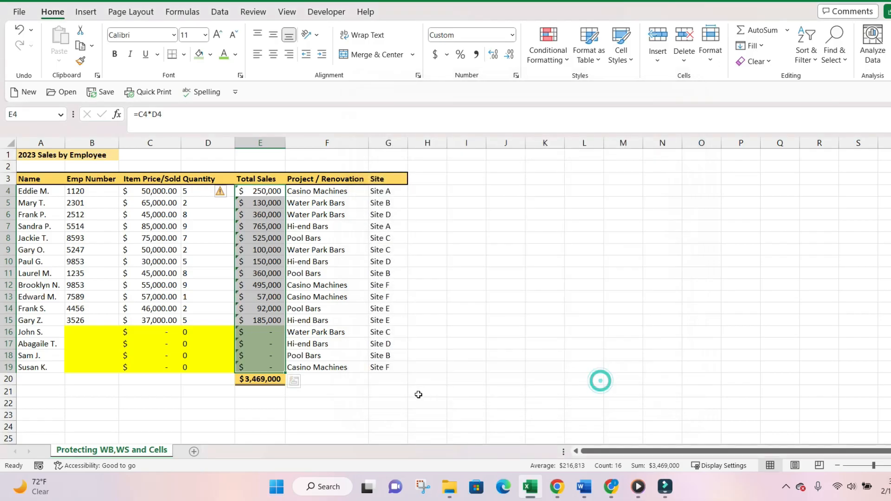
left_click(342, 396)
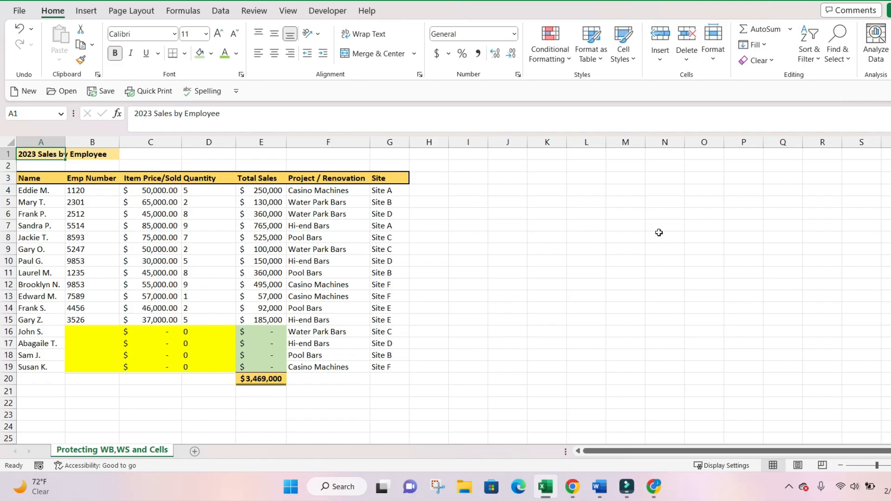
Examine the sales table A3:G19 and its yellow input cells for employee number, item price and quantity in rows 16 to 19
left_click(36, 175)
mouse_move(36, 175)
left_mouse_down()
mouse_move(278, 191)
mouse_move(334, 320)
mouse_move(378, 365)
left_mouse_up()
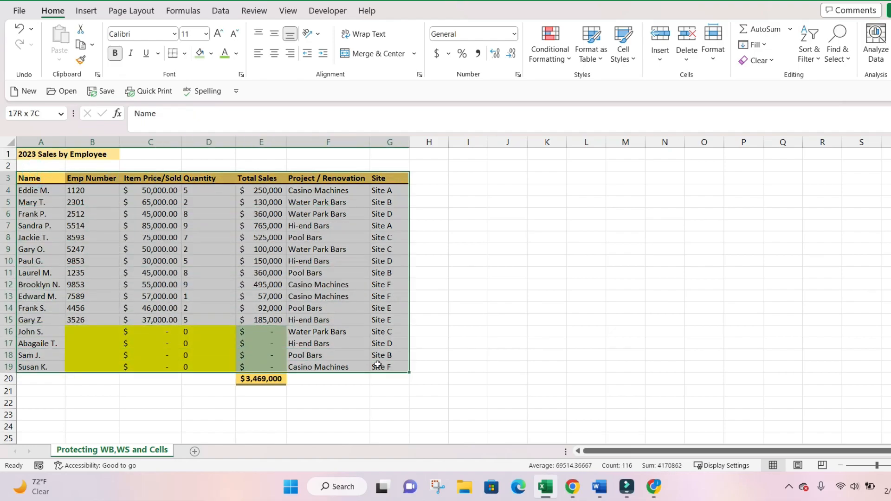
left_click_drag(34, 332, 195, 368)
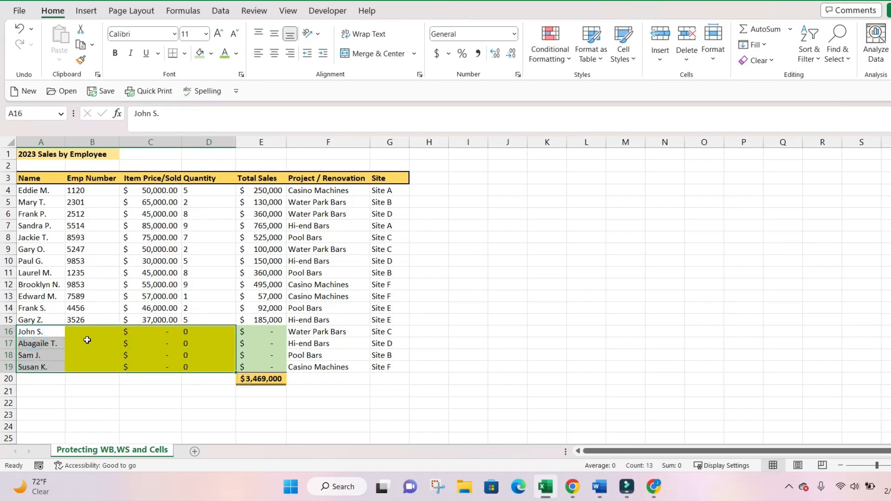
left_click_drag(91, 333, 89, 363)
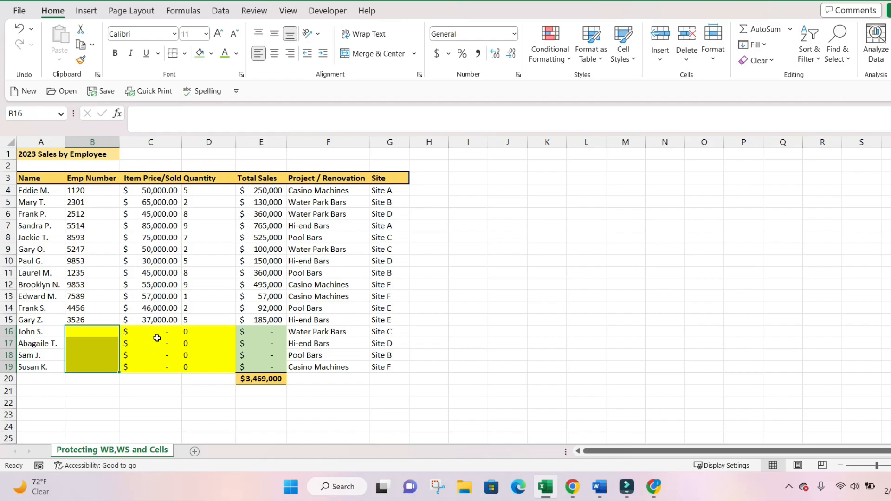
left_click_drag(160, 331, 161, 360)
left_click(199, 331)
Clear the Total Sales formula in cell E16, and undo the deletion
left_click(264, 332)
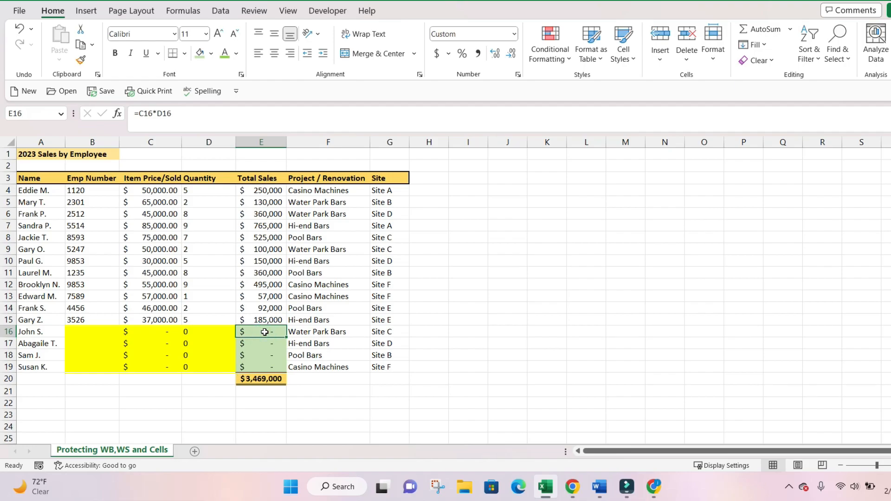
key("BackSpace")
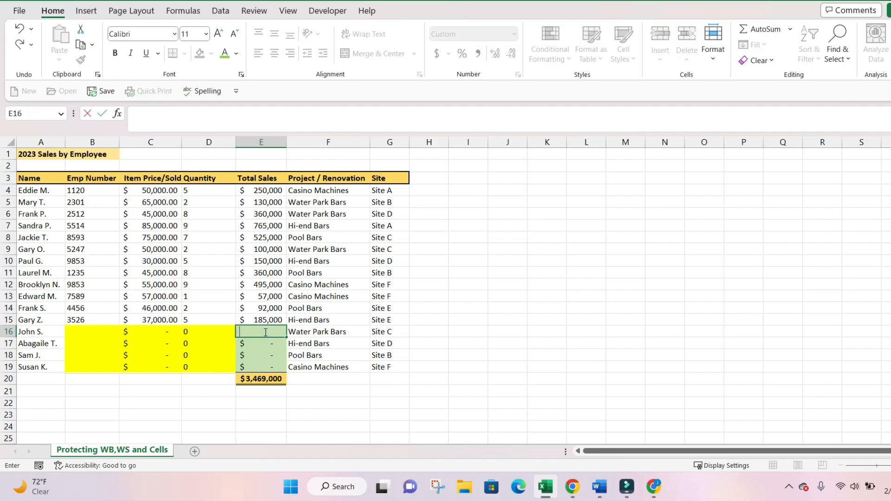
left_click(269, 307)
left_click(268, 330)
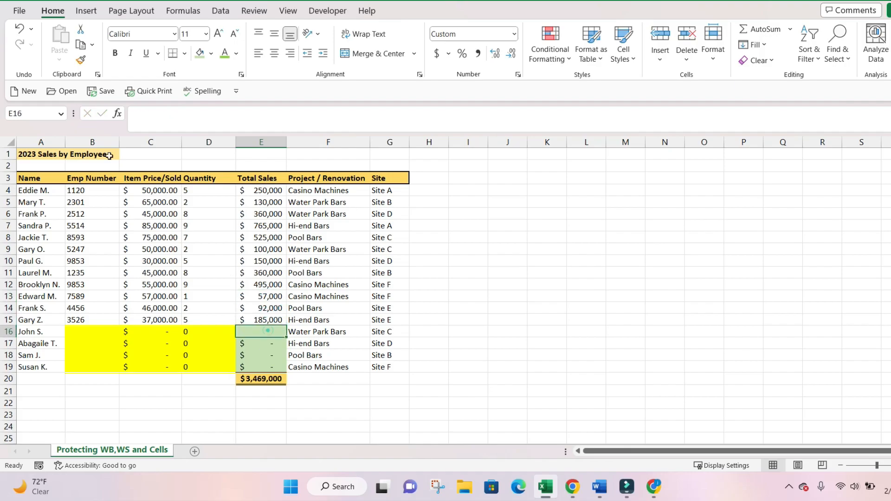
left_click(19, 28)
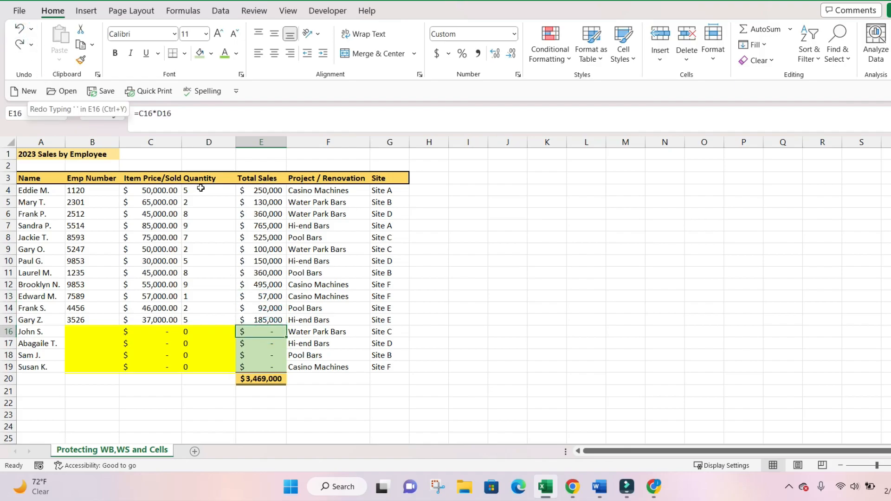
Check the cell protection settings of cell A5 without changing them
left_click(192, 224)
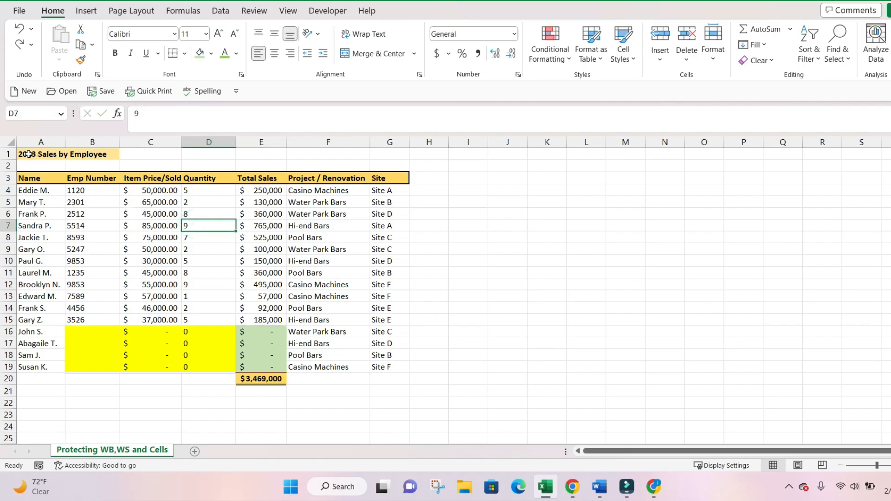
left_click(47, 202)
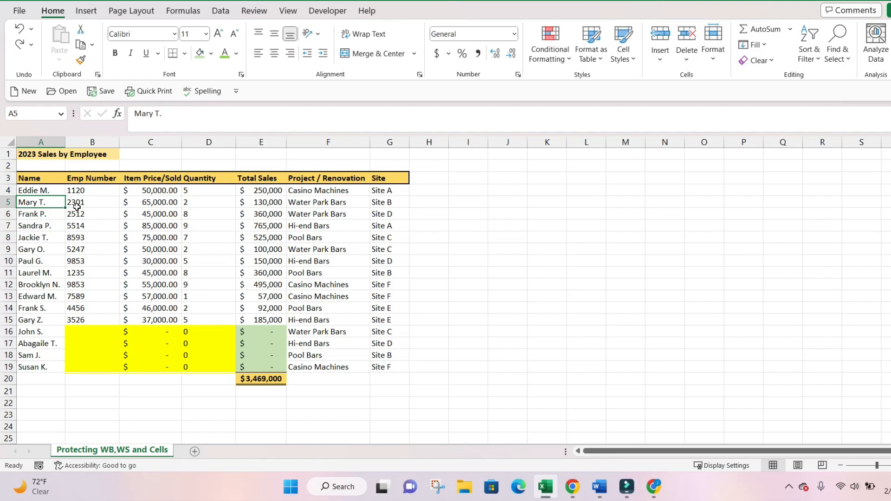
key("ctrl+1")
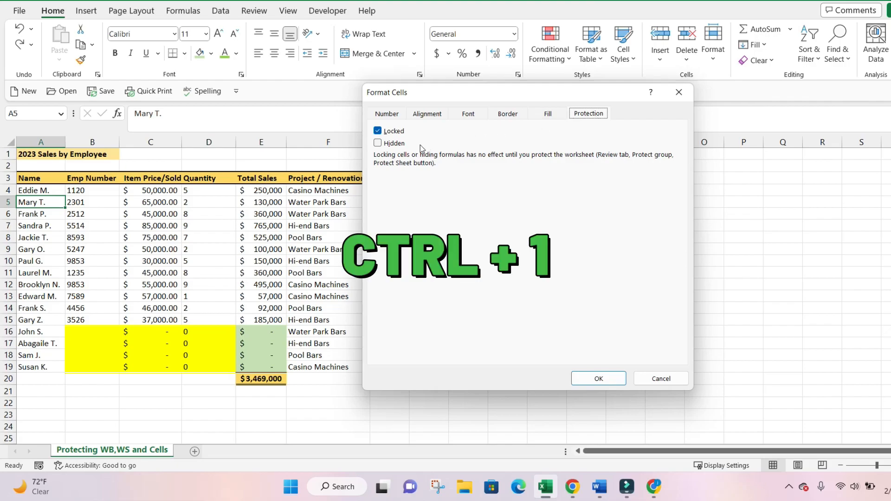
left_click(658, 379)
Unlock all cells of the worksheet in the cell protection settings
left_click(11, 142)
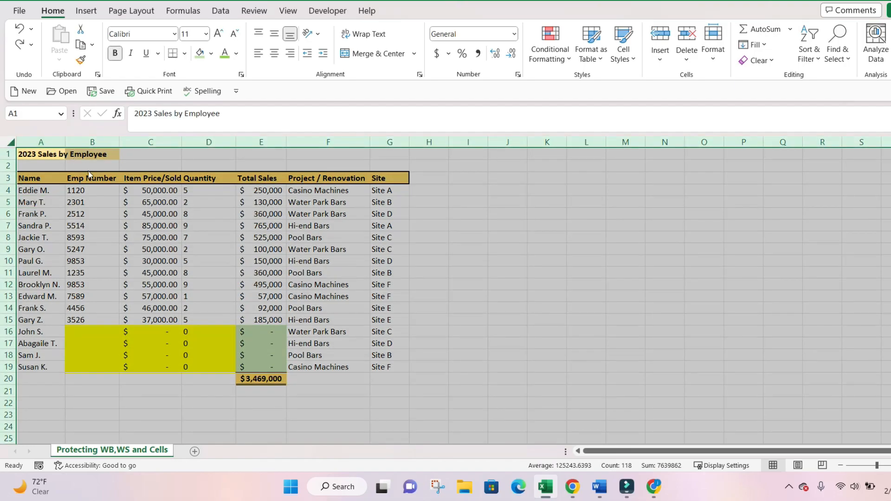
key("ctrl+1")
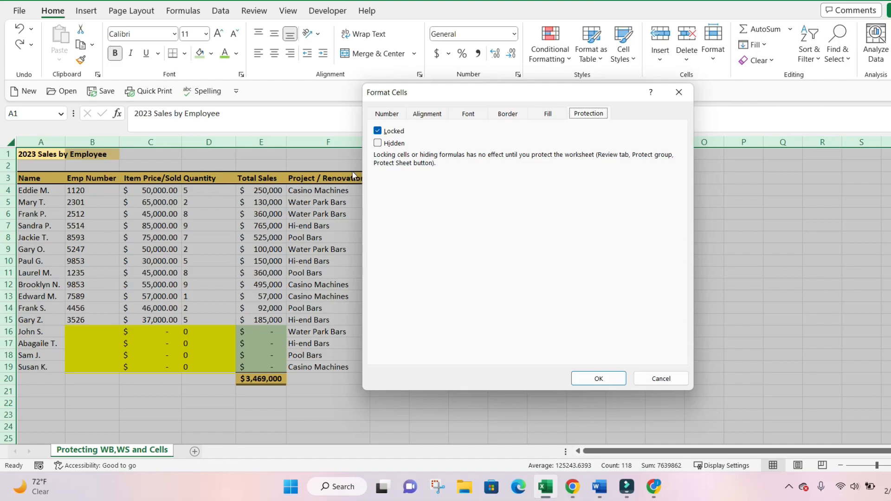
left_click(377, 130)
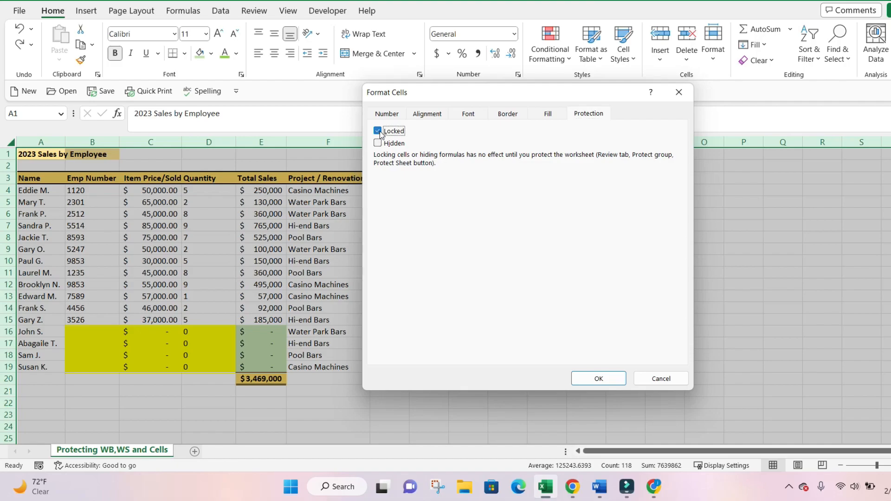
left_click(598, 378)
left_click(339, 355)
Lock only the Total Sales cells E16:E19 in the cell protection settings
left_click_drag(274, 328, 268, 367)
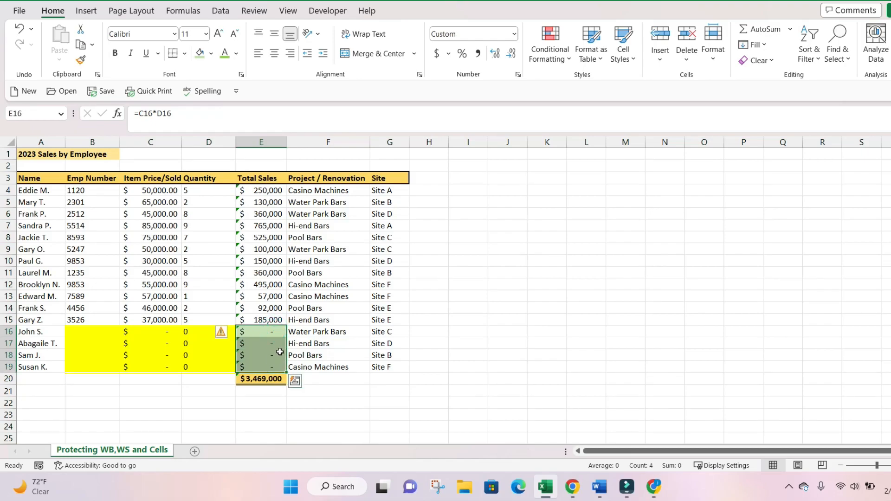
key("ctrl+1")
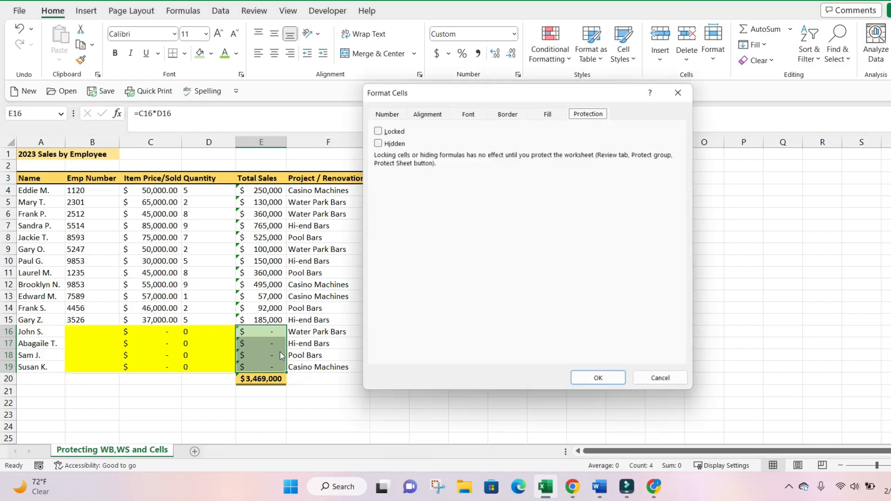
left_click(389, 131)
left_click(599, 379)
left_click(330, 263)
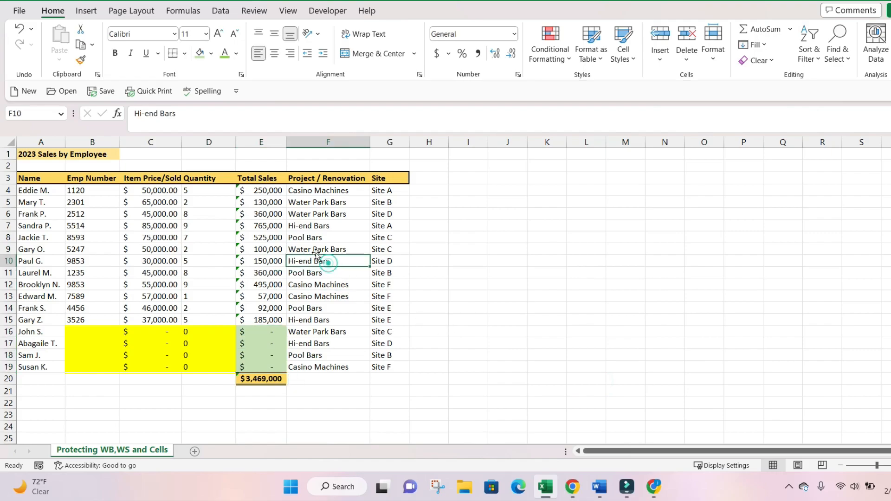
Protect the worksheet with a password, entering and confirming it while keeping the default user permissions
left_click(254, 11)
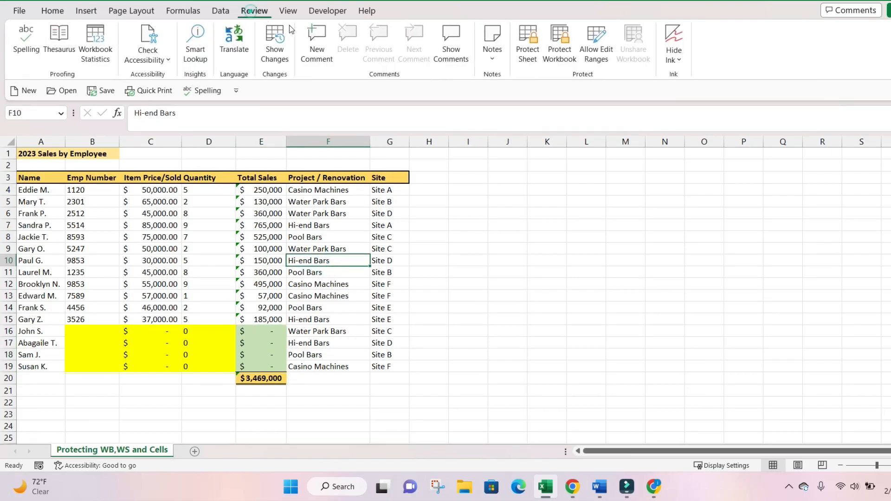
left_click(527, 57)
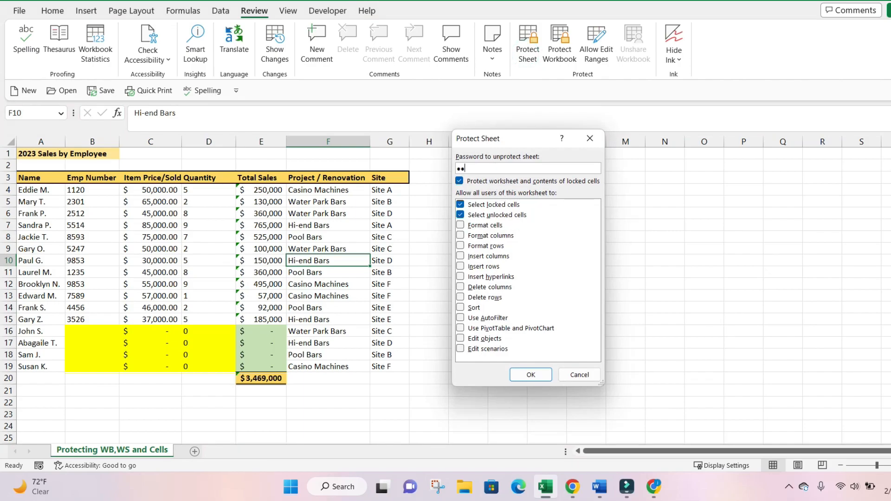
key("Return")
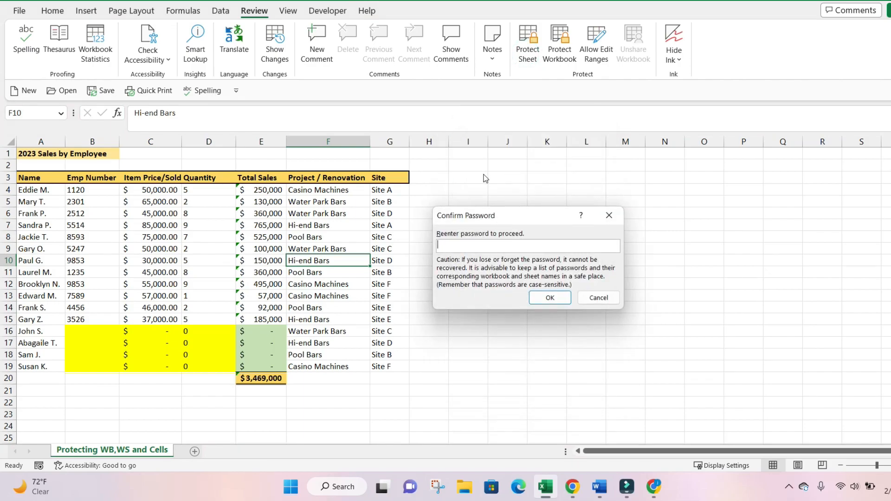
key("Return")
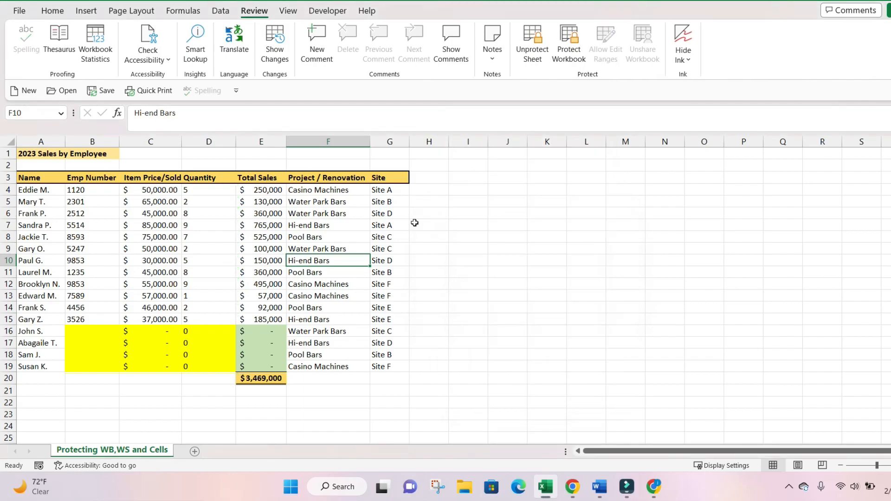
Fill in the yellow input cells of row 16 with an employee number, an item price of 25000 and a quantity of 2
left_click(55, 330)
left_click(55, 343)
left_click(52, 354)
left_click(52, 365)
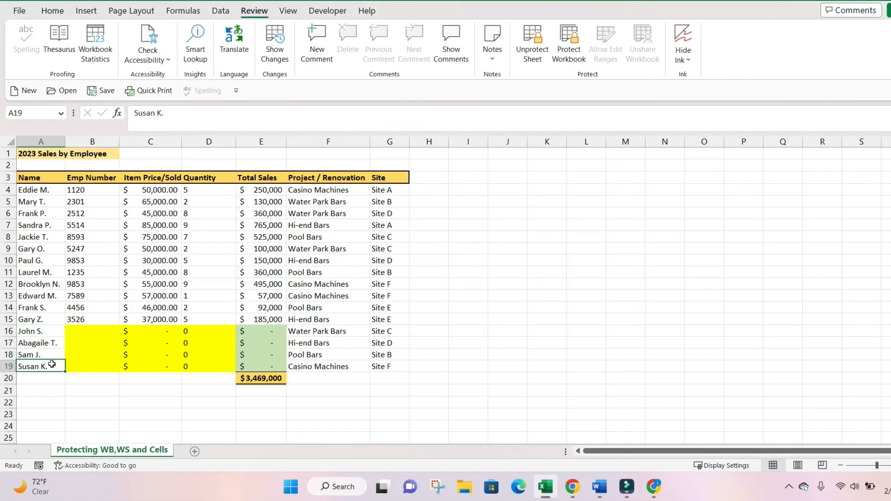
left_click(107, 331)
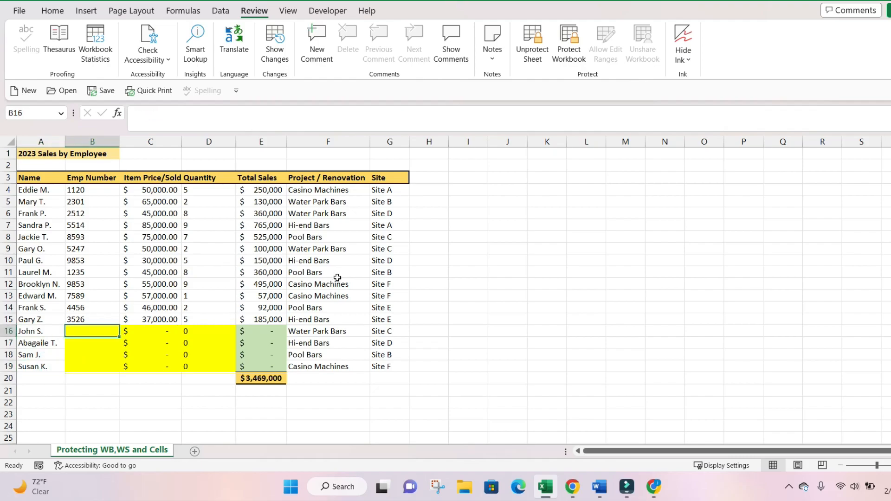
type("1125")
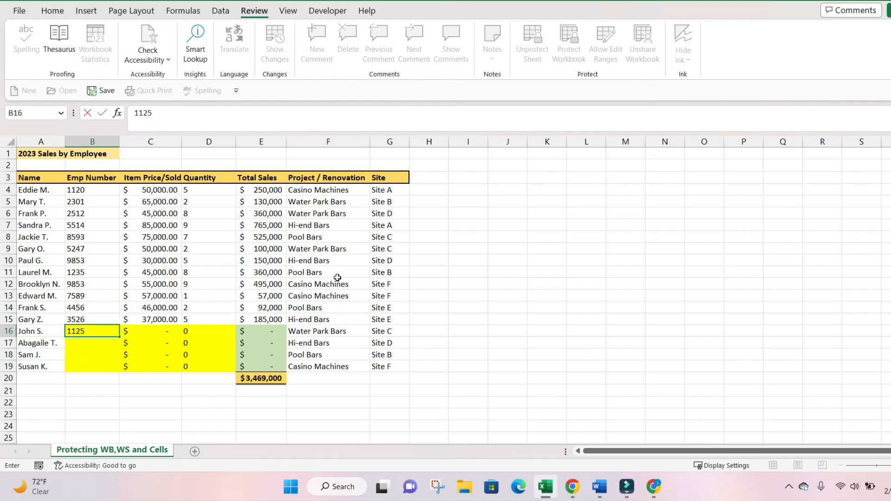
key("Tab")
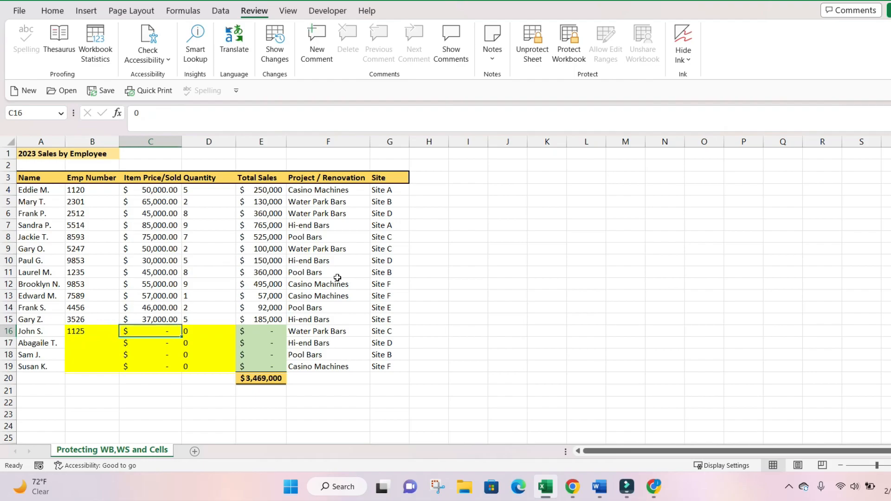
type("25000")
key("Return")
key("Up")
key("Right")
type("2")
key("Return")
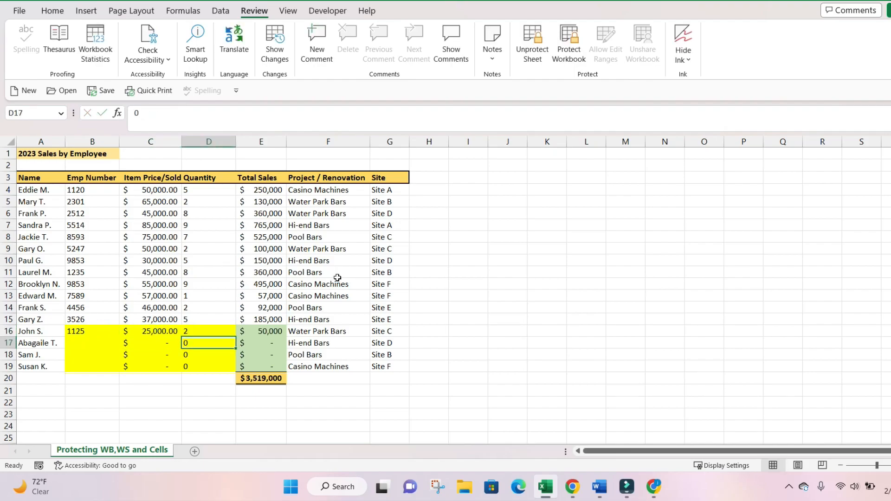
Try to overwrite the locked Total Sales formula in cell E17 with 2, and select the locked range E16:E19
key("Right")
key("Left")
key("Right")
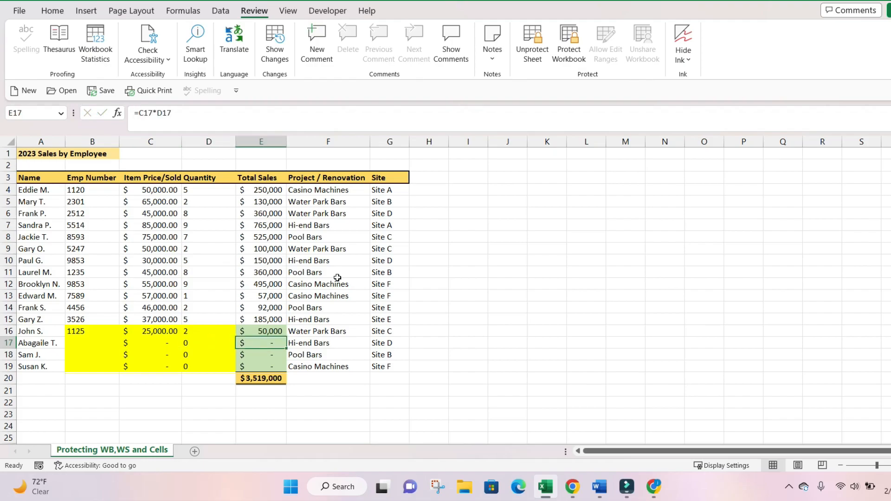
key("2")
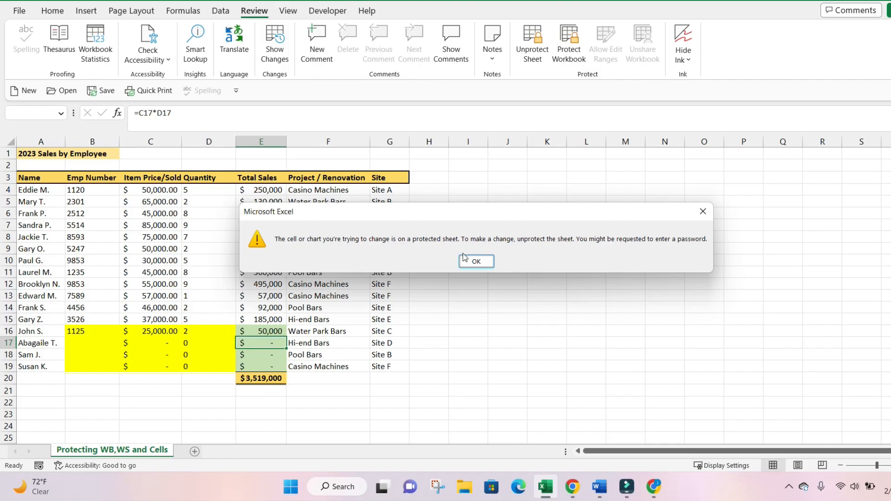
left_click(477, 262)
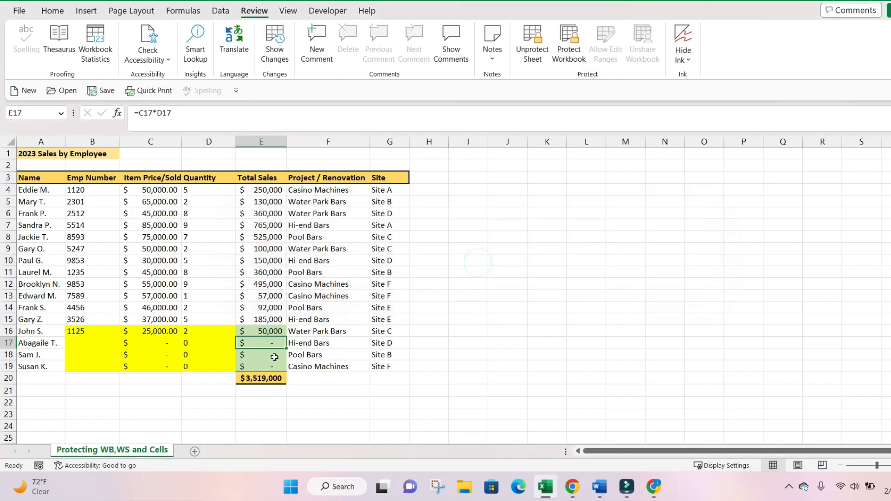
left_click_drag(280, 333, 275, 366)
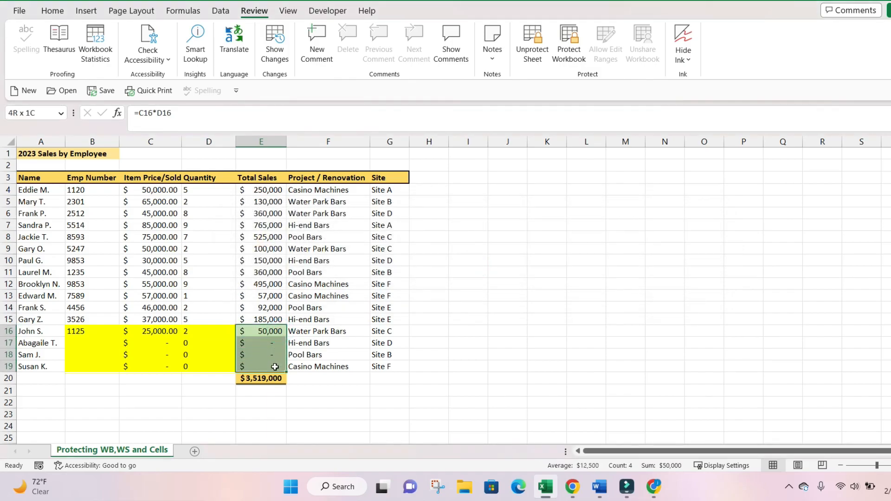
Fill in the yellow input cells of row 17 with an employee number, an item price of 50,000 and a quantity of 2
left_click(101, 346)
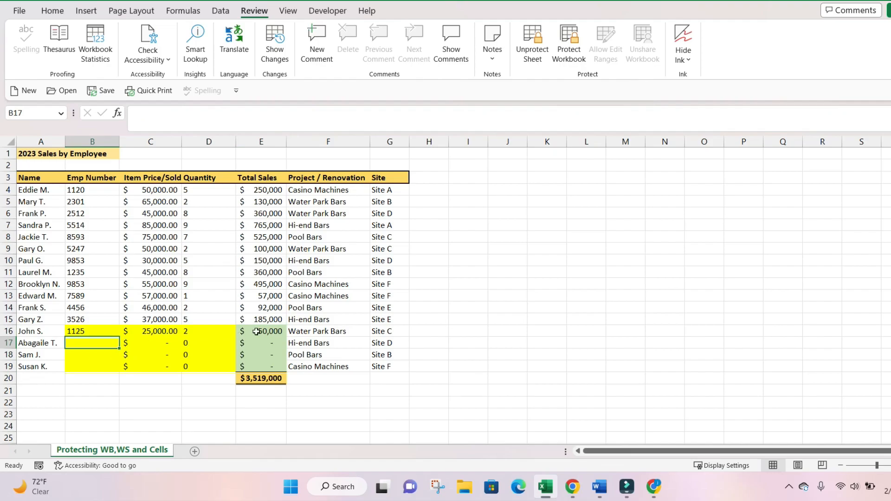
key("Tab")
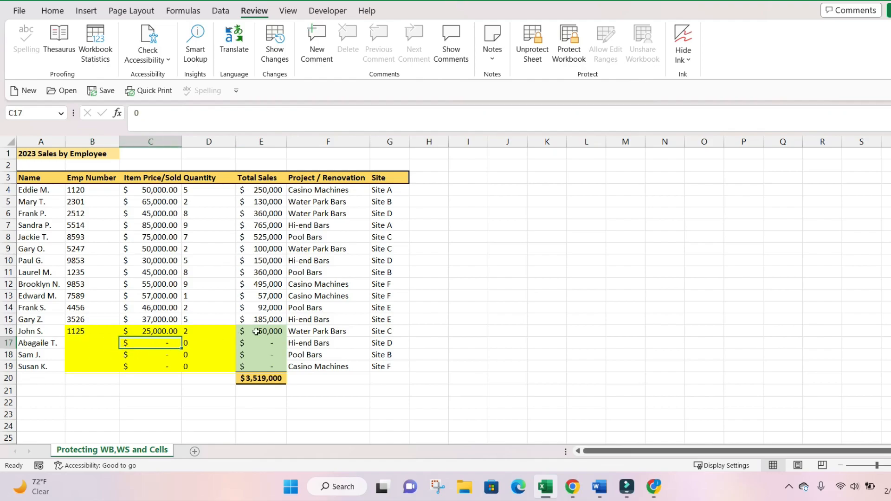
key("Tab")
key("shift+Tab")
key("shift+Tab")
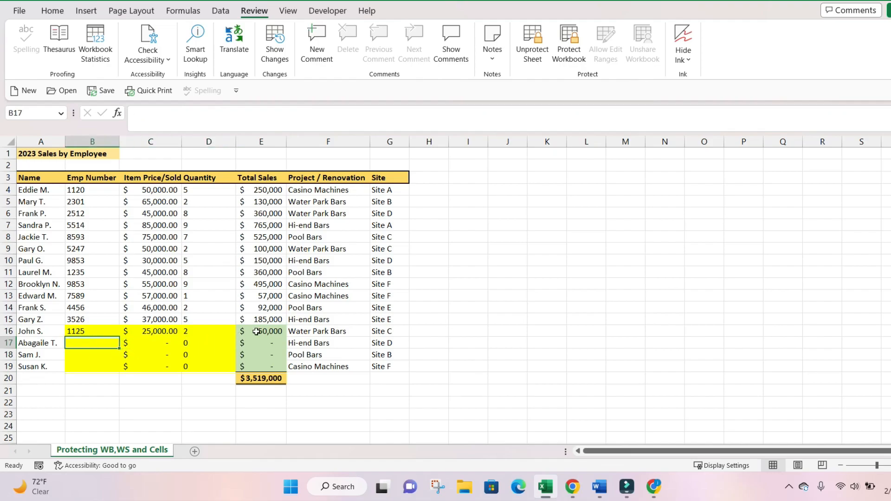
type("1145")
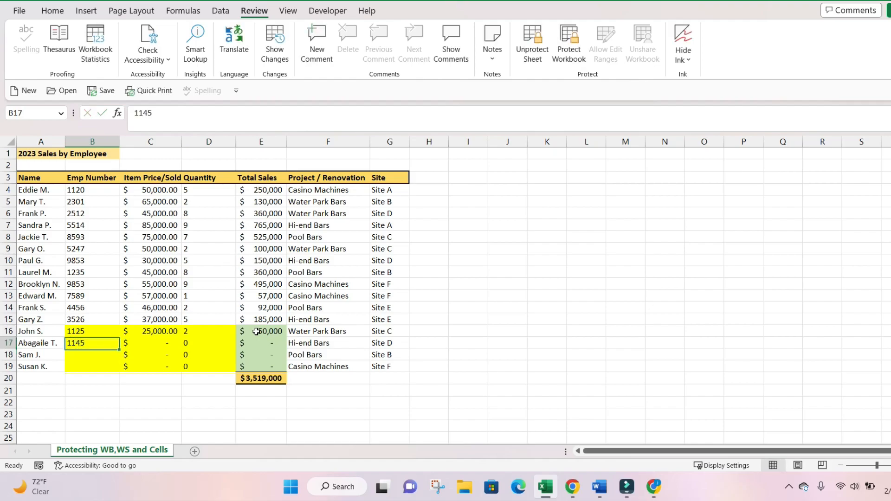
key("Tab")
type("50,000")
key("Return")
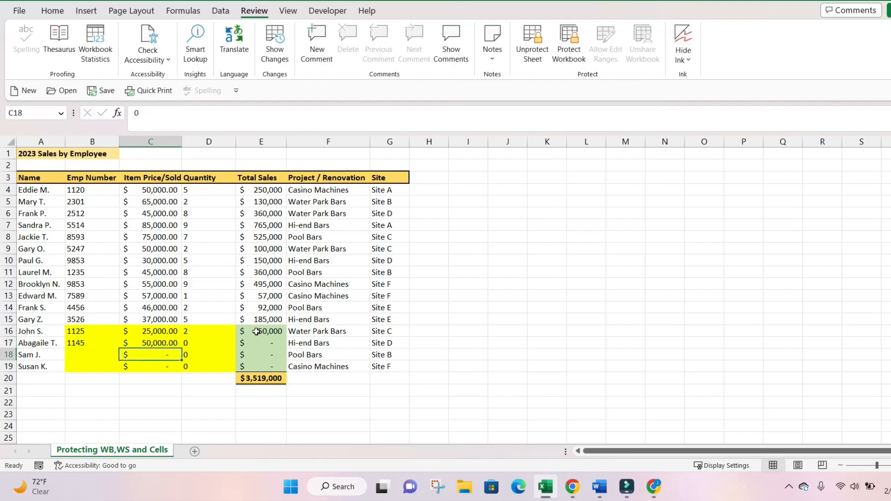
key("Up")
key("Tab")
type("2")
key("Return")
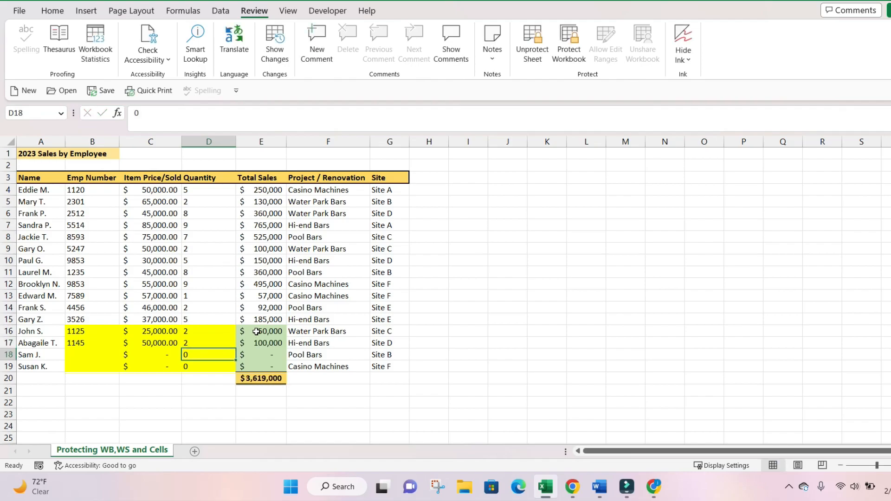
Unprotect the worksheet by entering the sheet password
left_click(164, 277)
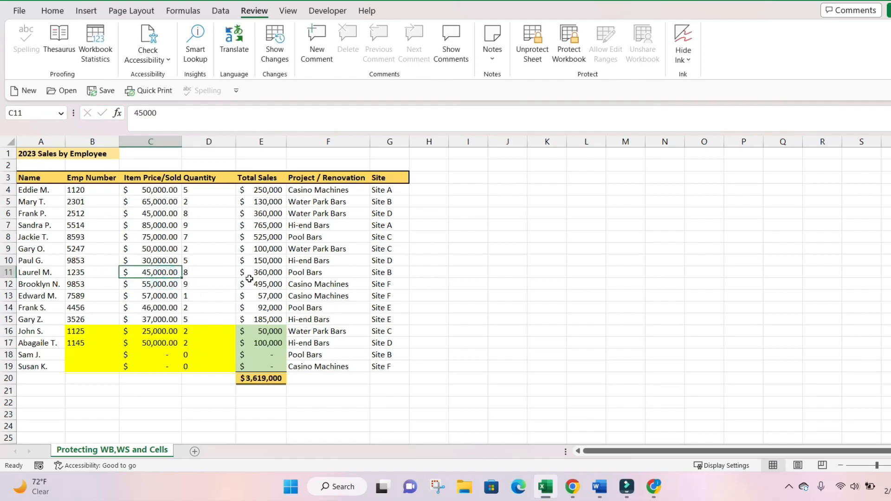
left_click(532, 46)
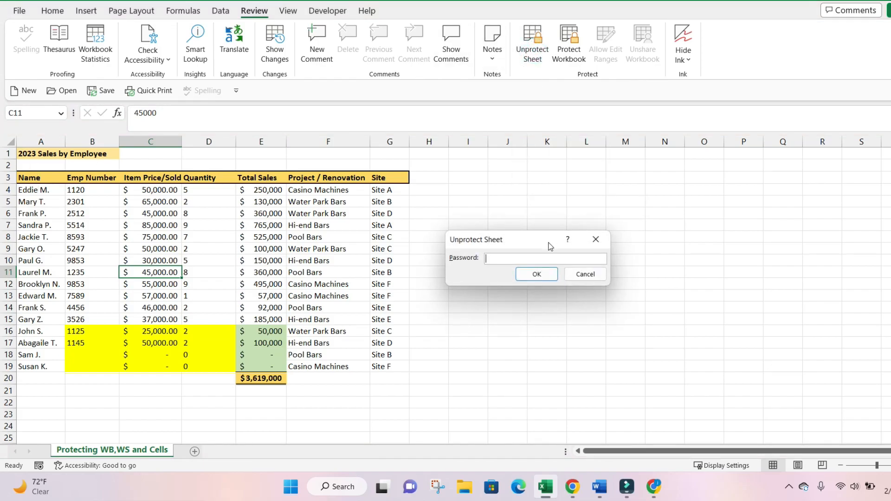
left_click(537, 274)
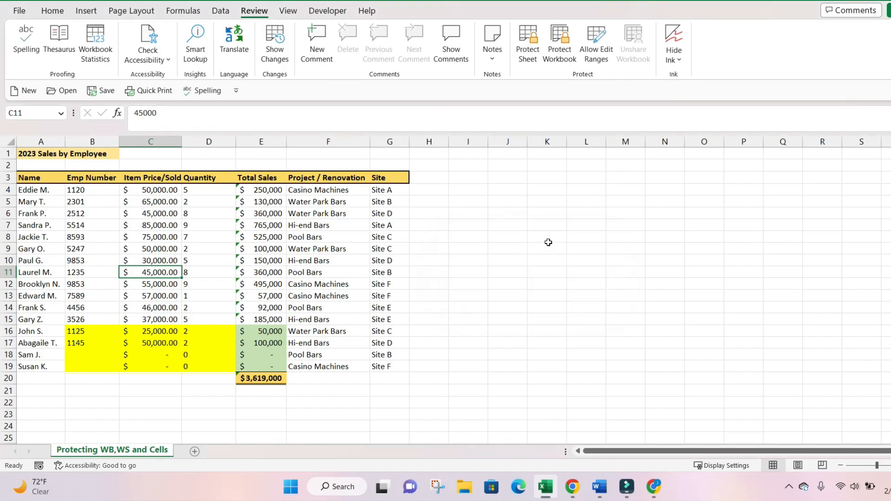
Overwrite the Total Sales formula in cell E16 with 0, and undo the change
left_click(262, 329)
type("0")
key("Return")
key("Up")
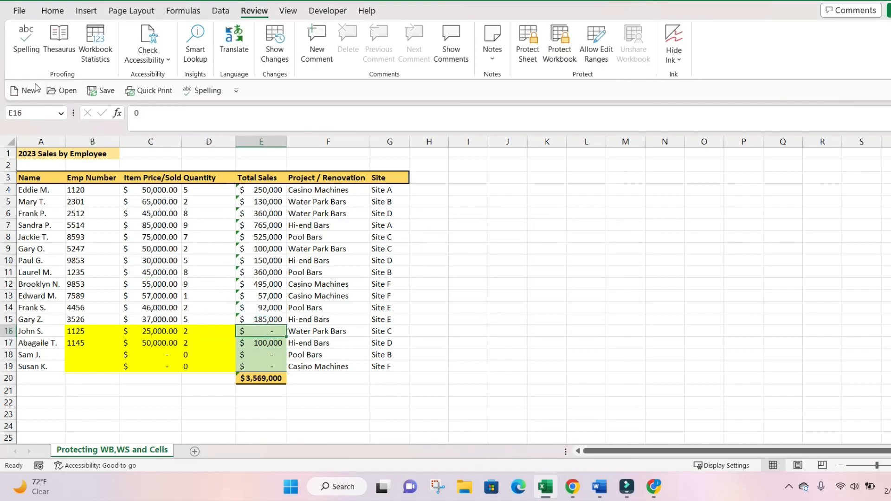
left_click(53, 10)
left_click(19, 28)
left_click(297, 223)
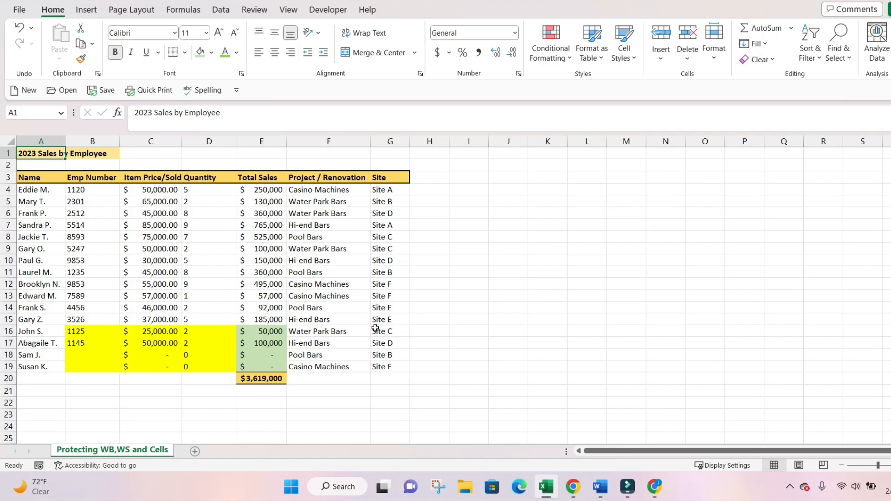
View the Protect Sheet options of the worksheet "Protecting WB,WS and Cells" without applying protection
right_click(150, 456)
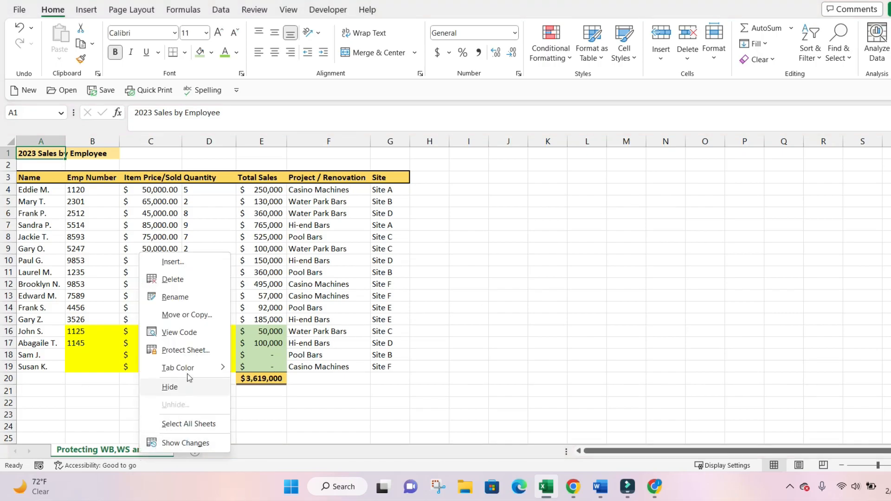
left_click(190, 351)
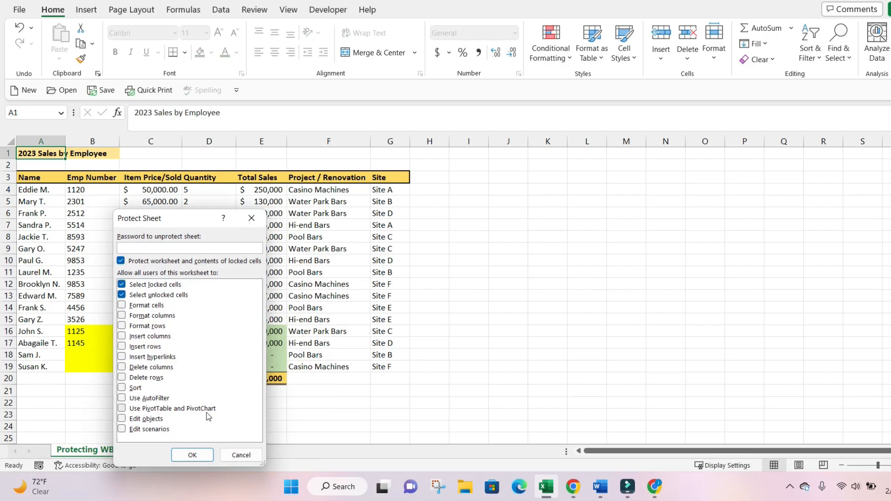
left_click(238, 453)
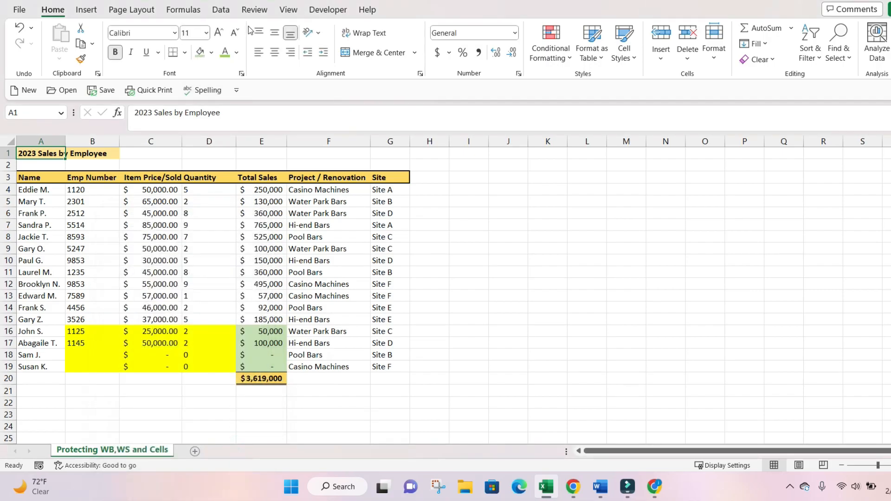
View the Protect Workbook choices in the review commands and the file information, and return to cell A1 of the sheet
left_click(254, 10)
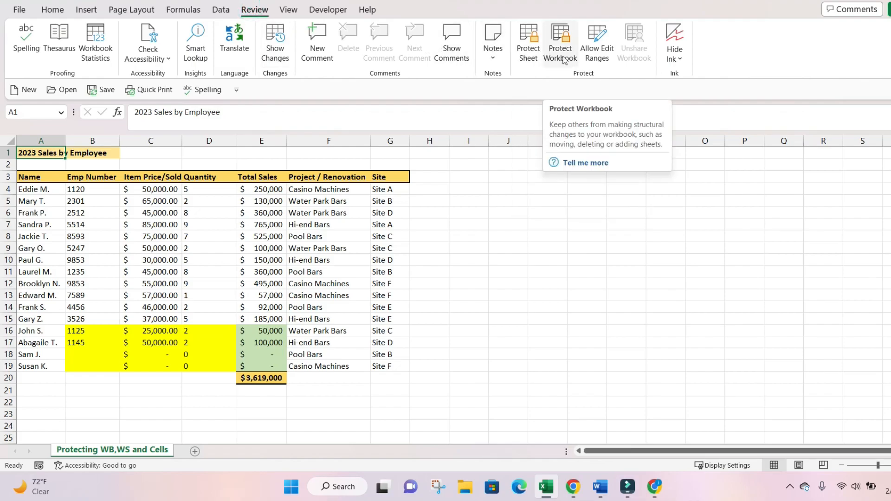
left_click(53, 10)
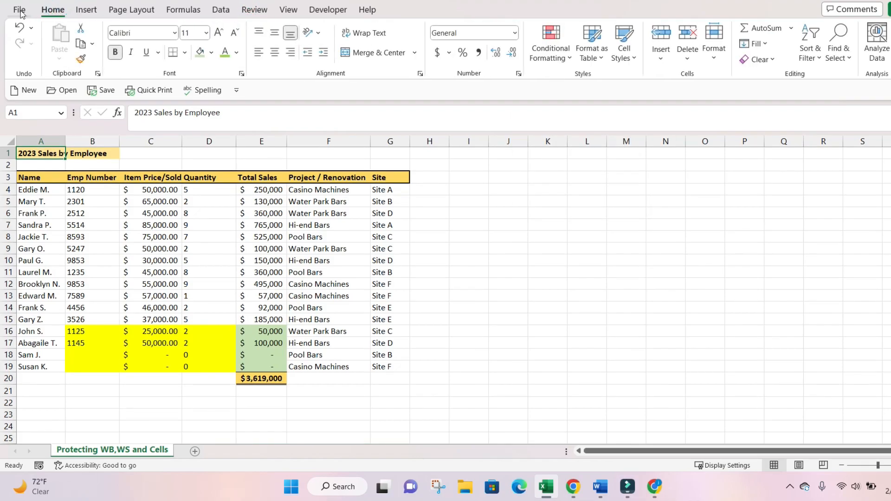
left_click(20, 13)
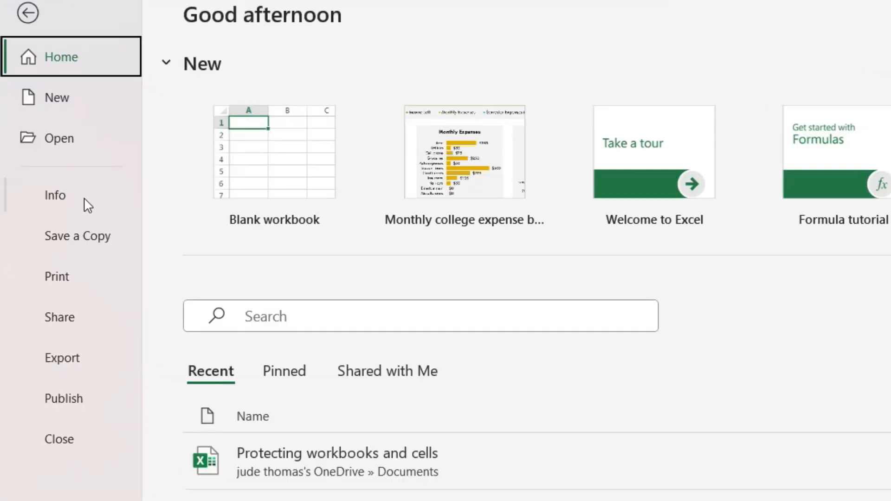
left_click(51, 122)
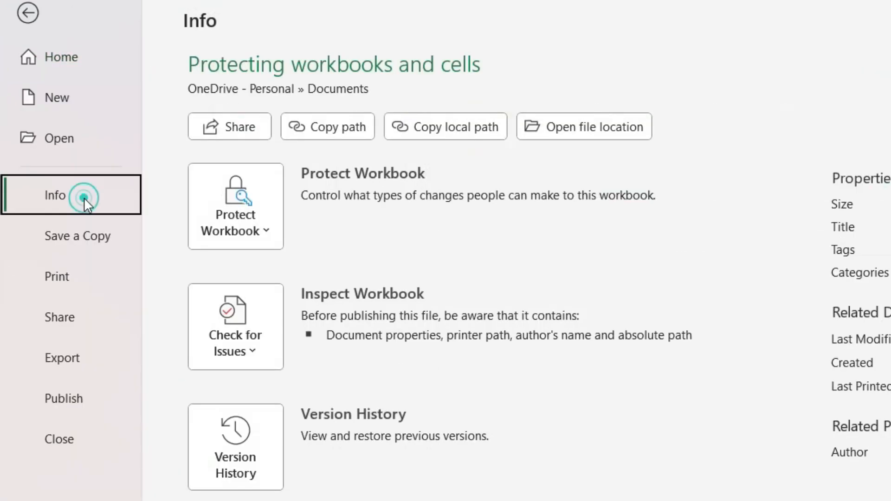
left_click(259, 234)
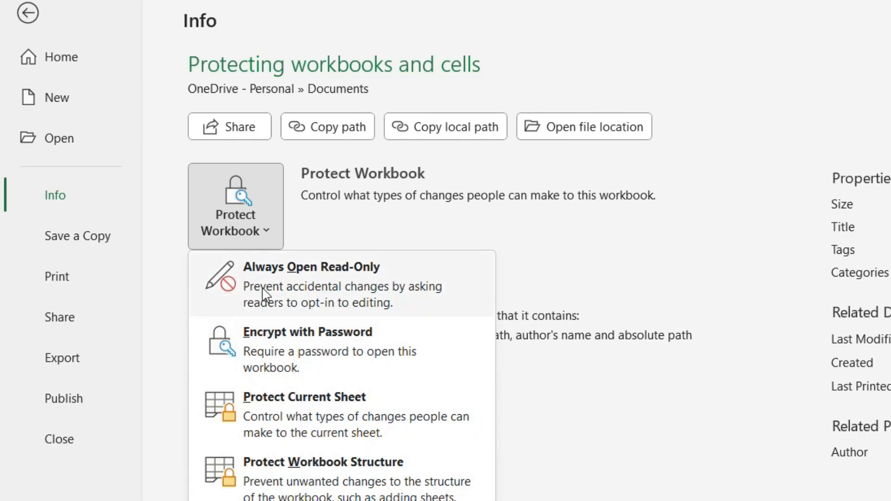
left_click(66, 199)
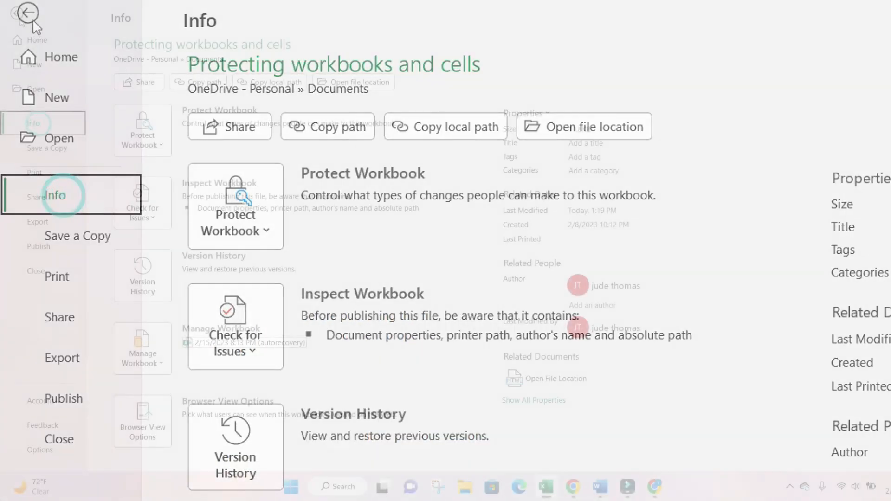
left_click(33, 21)
left_click(212, 376)
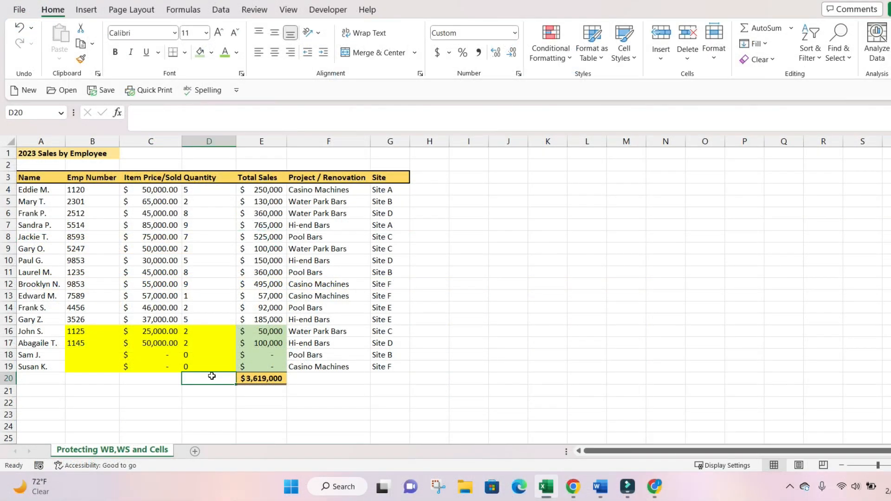
left_click(212, 376)
key("ctrl+Home")
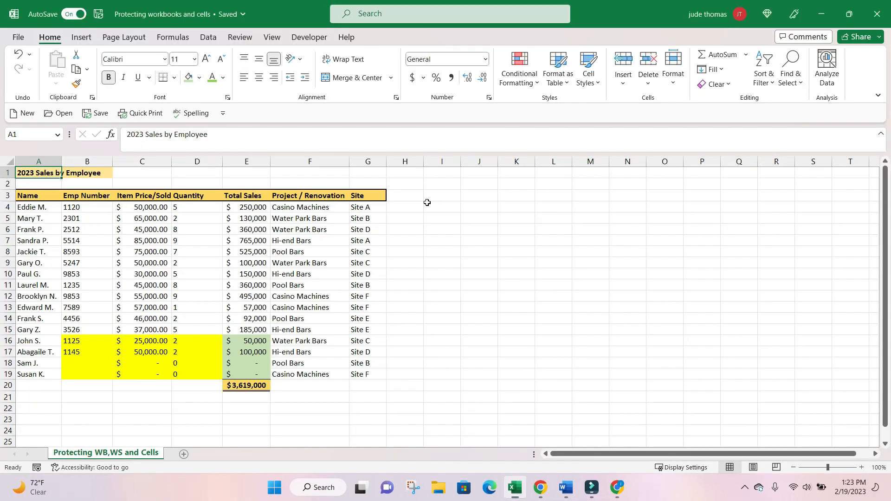